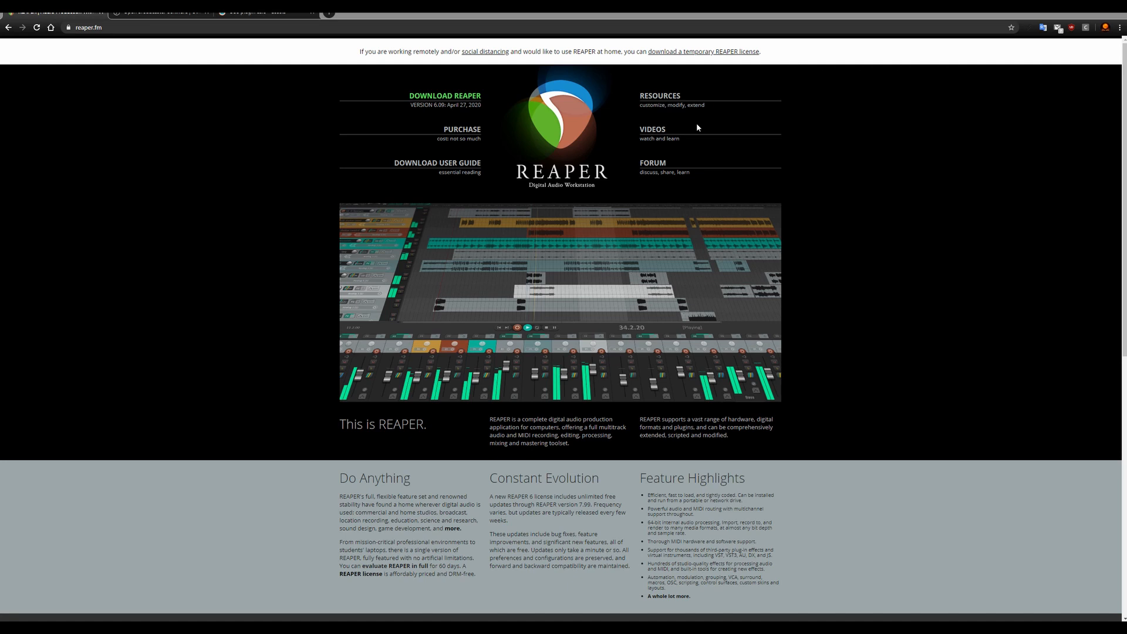
Step: Download the Windows 64-bit installer of REAPER 6.09 from the download page and save it to the Bureau folder
left_click(465, 106)
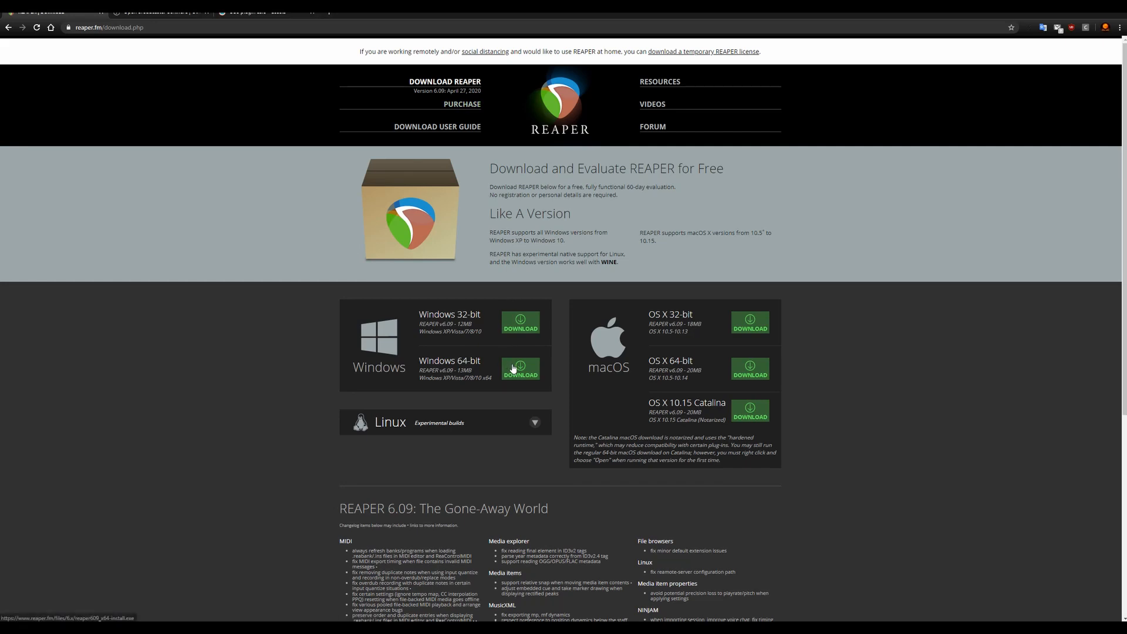
left_click(514, 368)
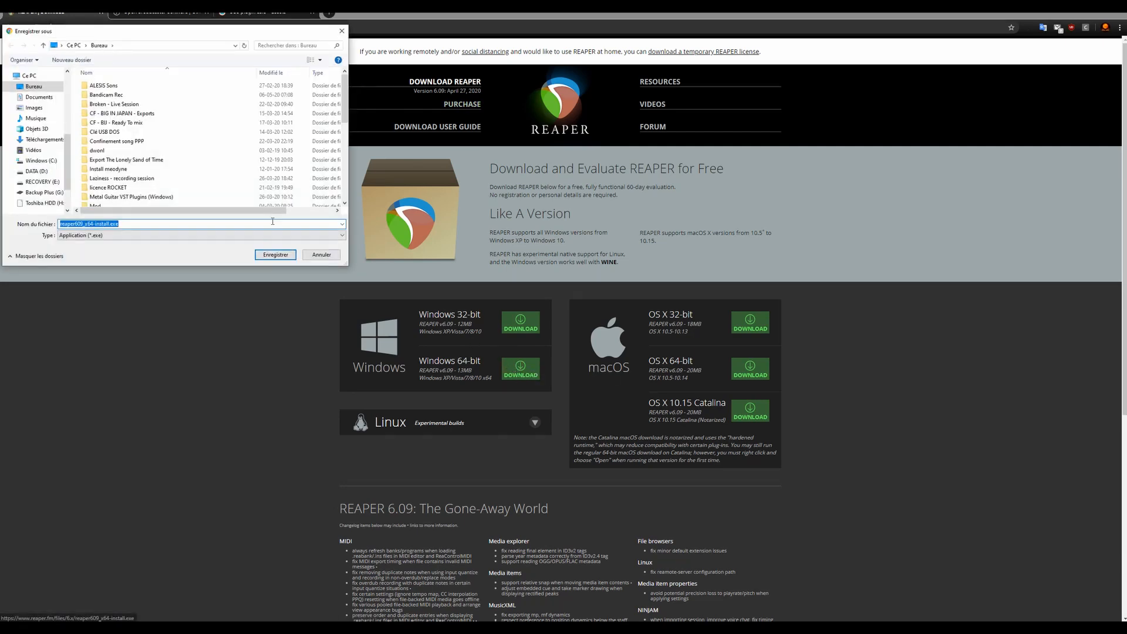
left_click(274, 254)
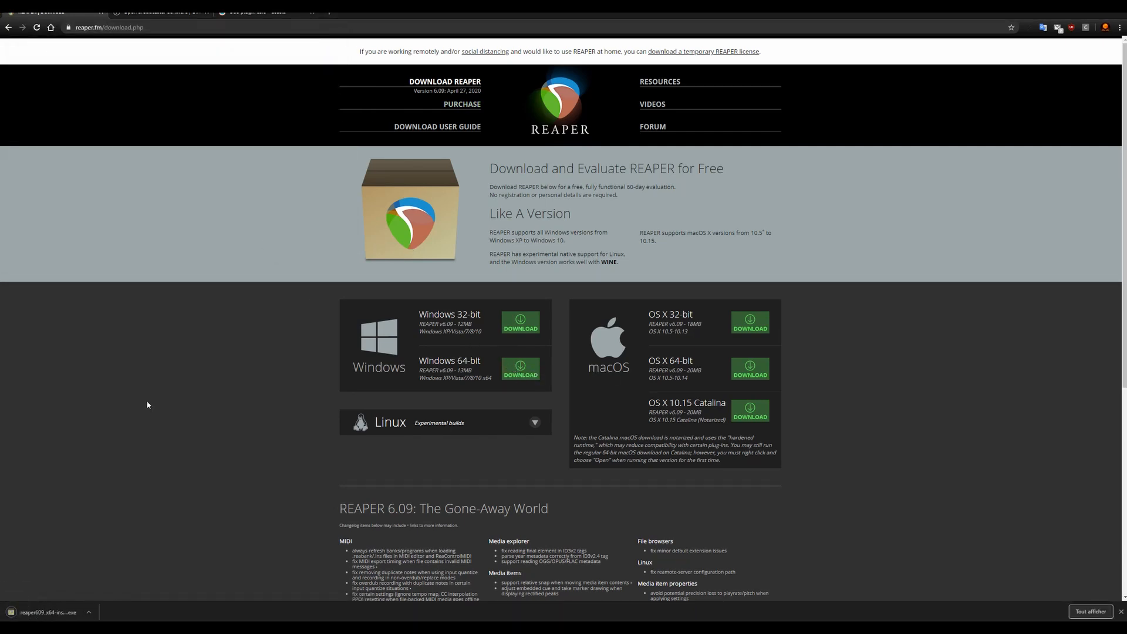
Step: Install REAPER v6.09 (x64) with all optional functionality, including the ReaRoute ASIO driver, and launch it
left_click(47, 612)
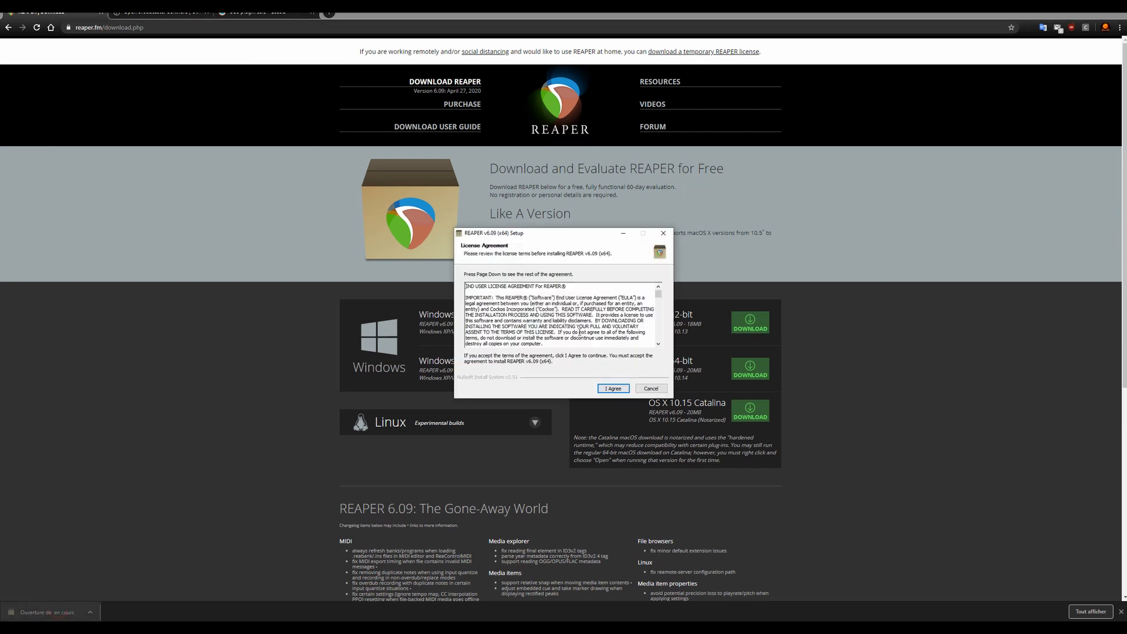
left_click(612, 389)
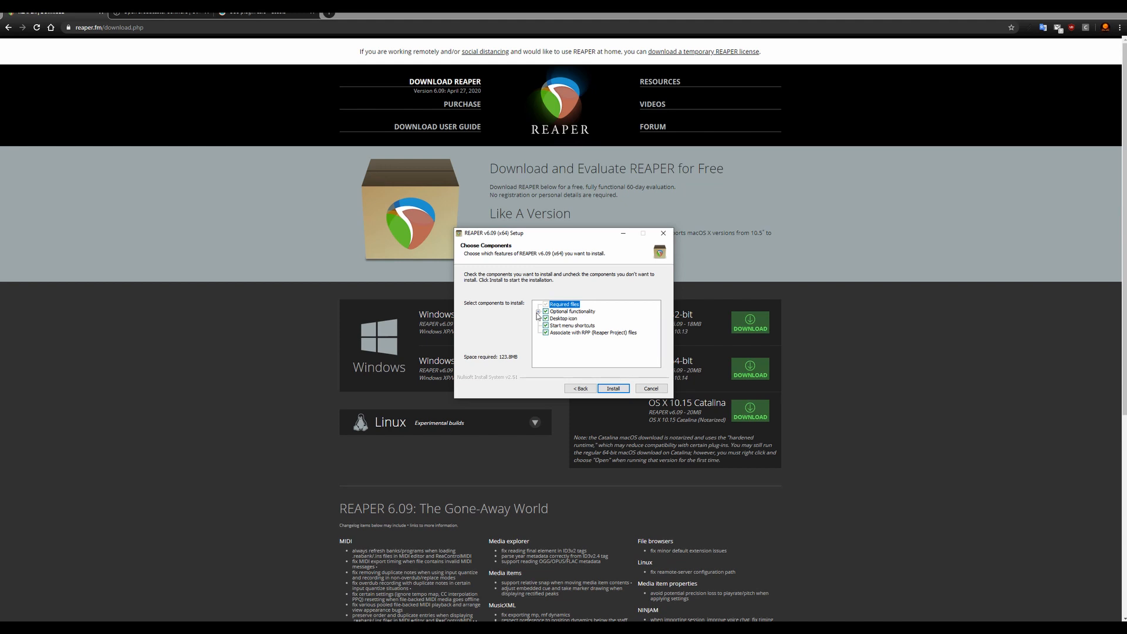
left_click(538, 312)
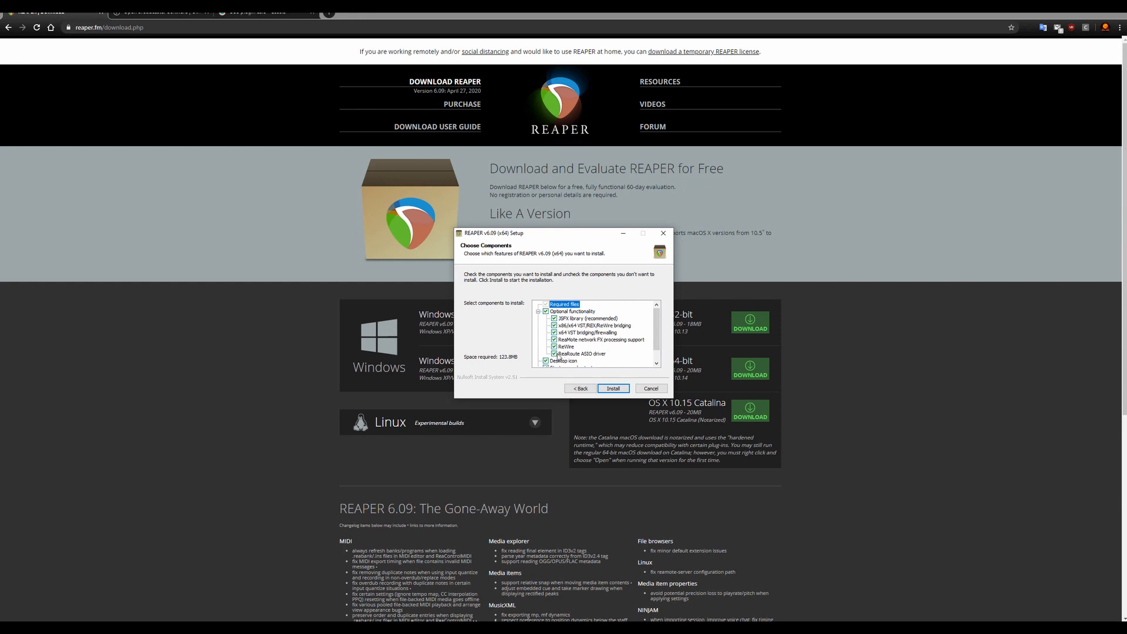
left_click(612, 390)
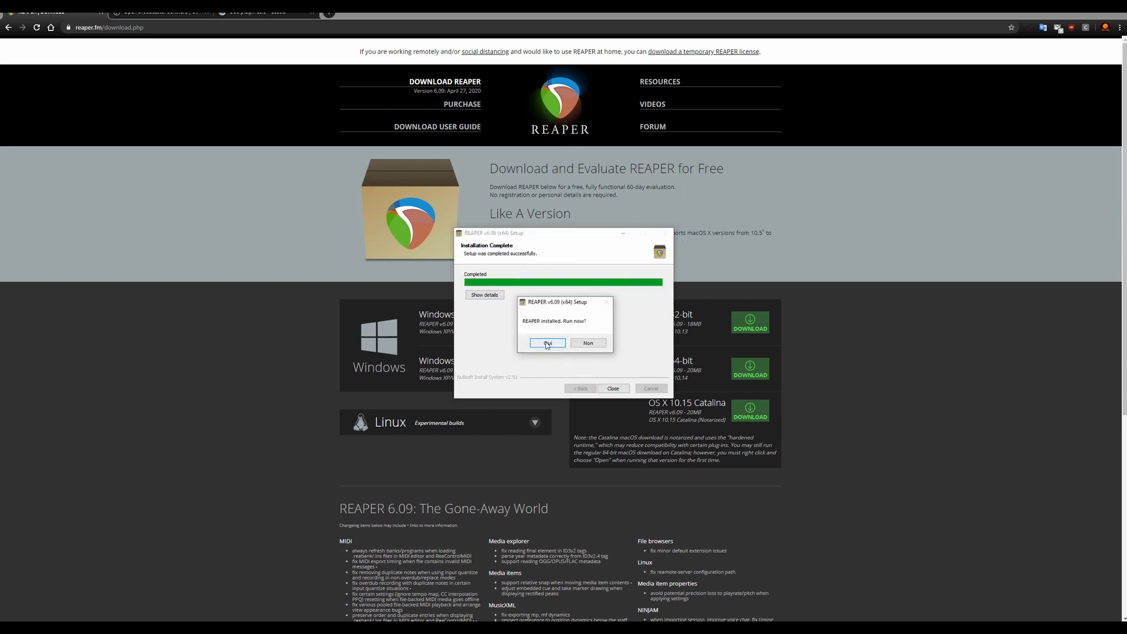
left_click(546, 344)
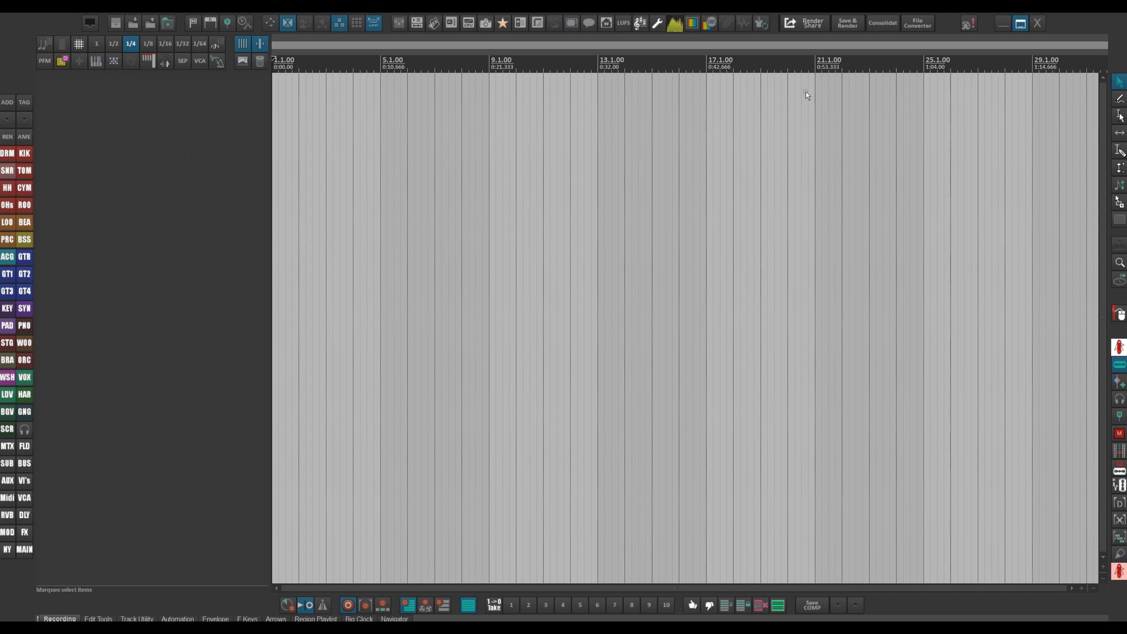
Step: Switch back to the browser and look at the OBS Studio page with its Windows download
left_click(1005, 25)
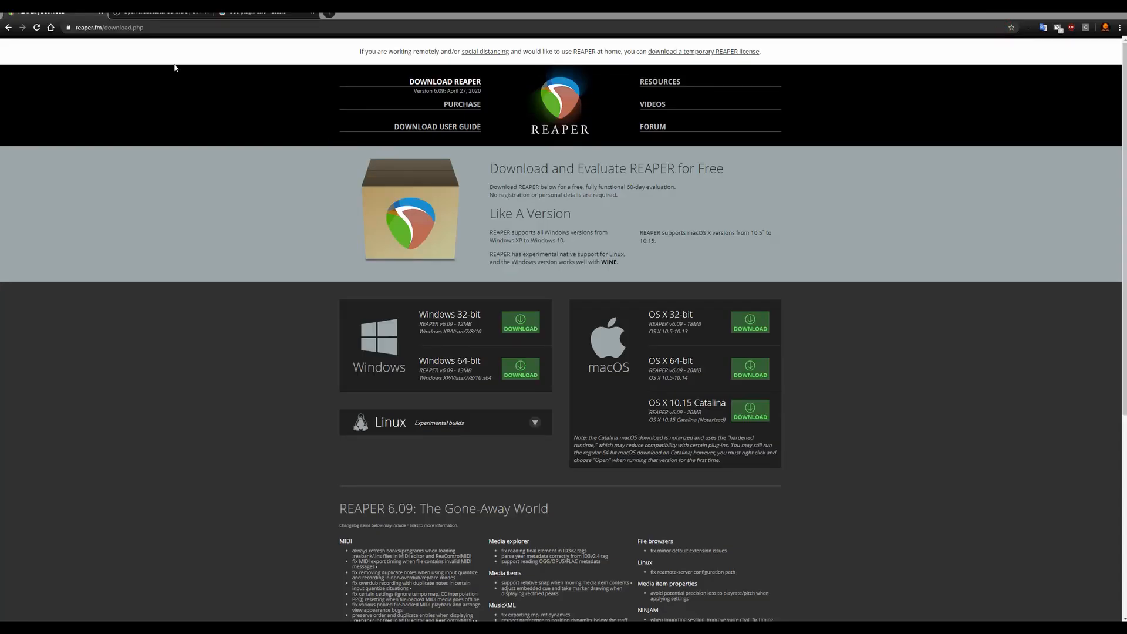
left_click(165, 13)
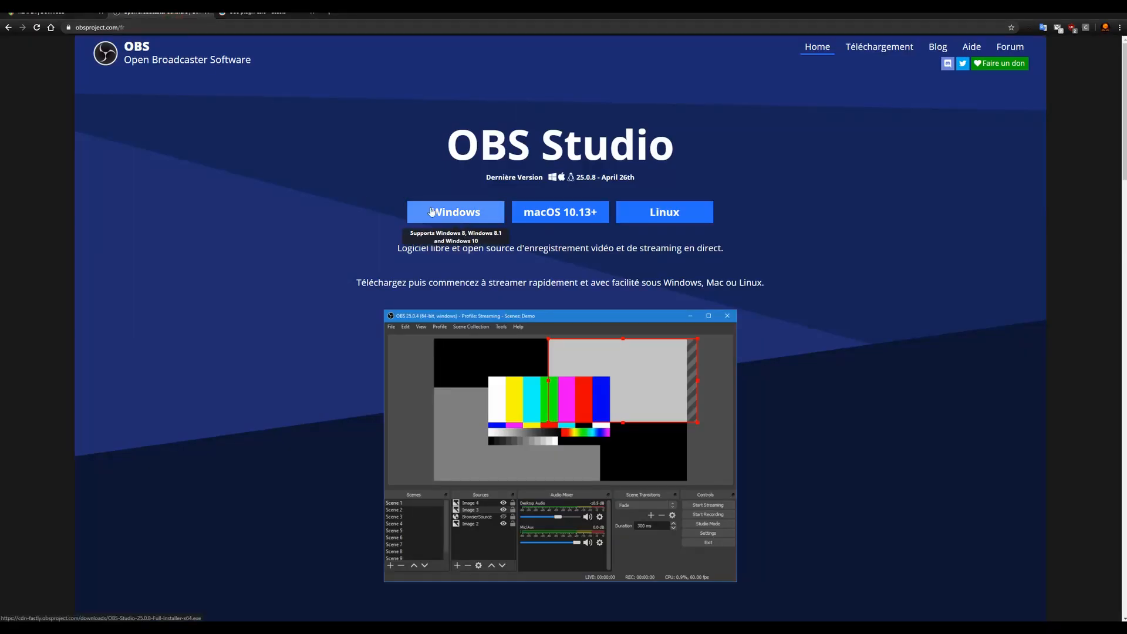
Step: Open the obs-asio plugin's GitHub page from the search results and follow its installation wiki to the Releases section
left_click(274, 16)
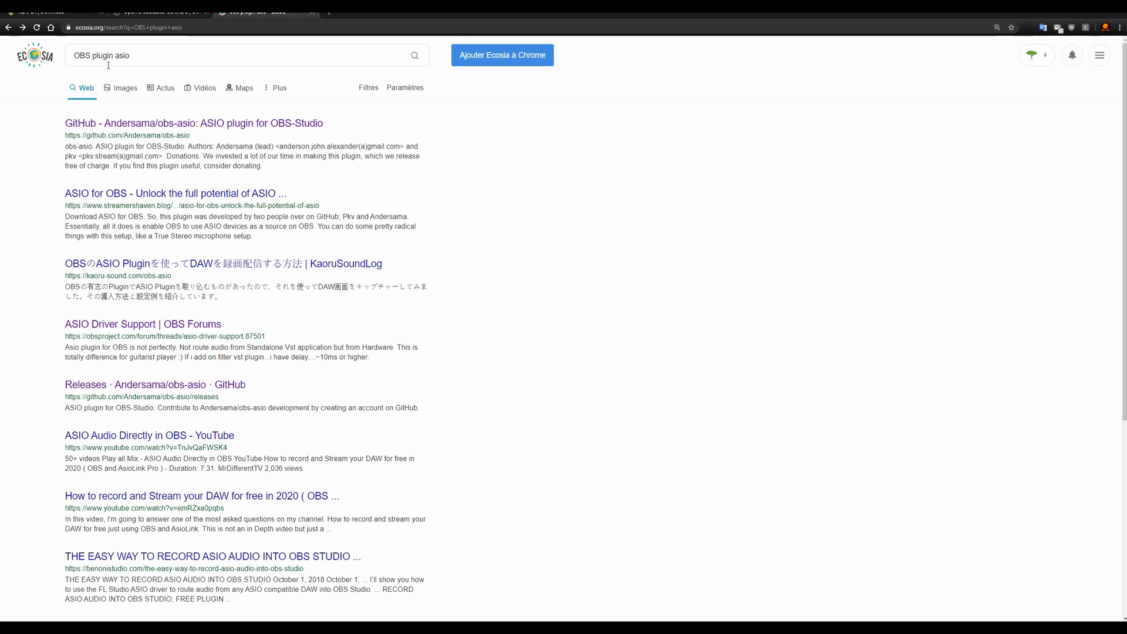
left_click(206, 129)
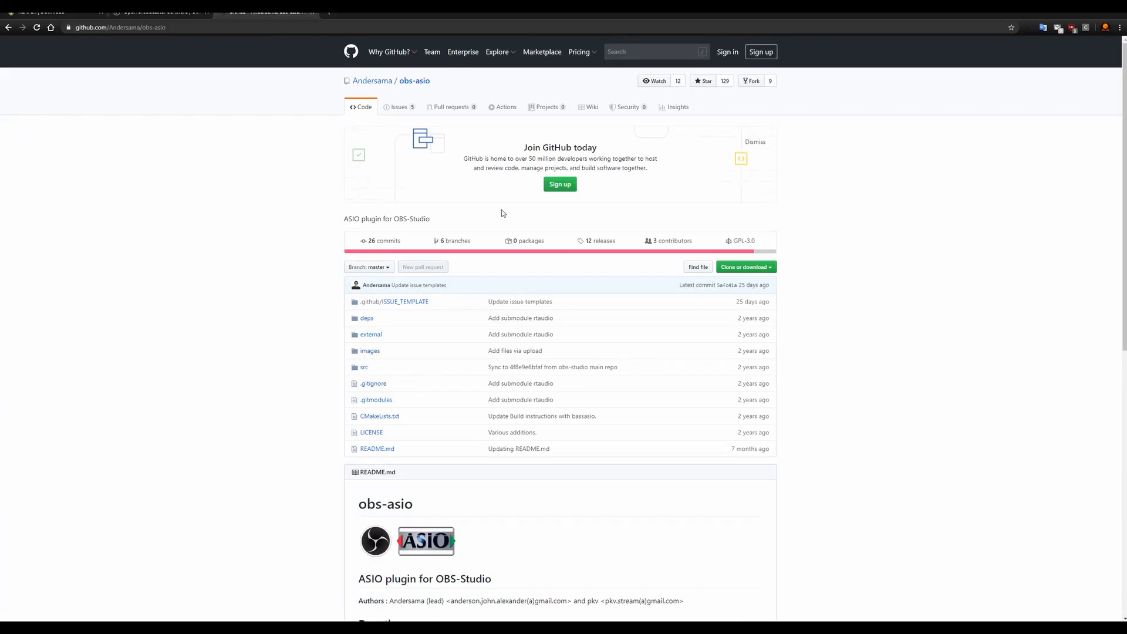
scroll(463, 235, "down", 4)
scroll(464, 235, "down", 5)
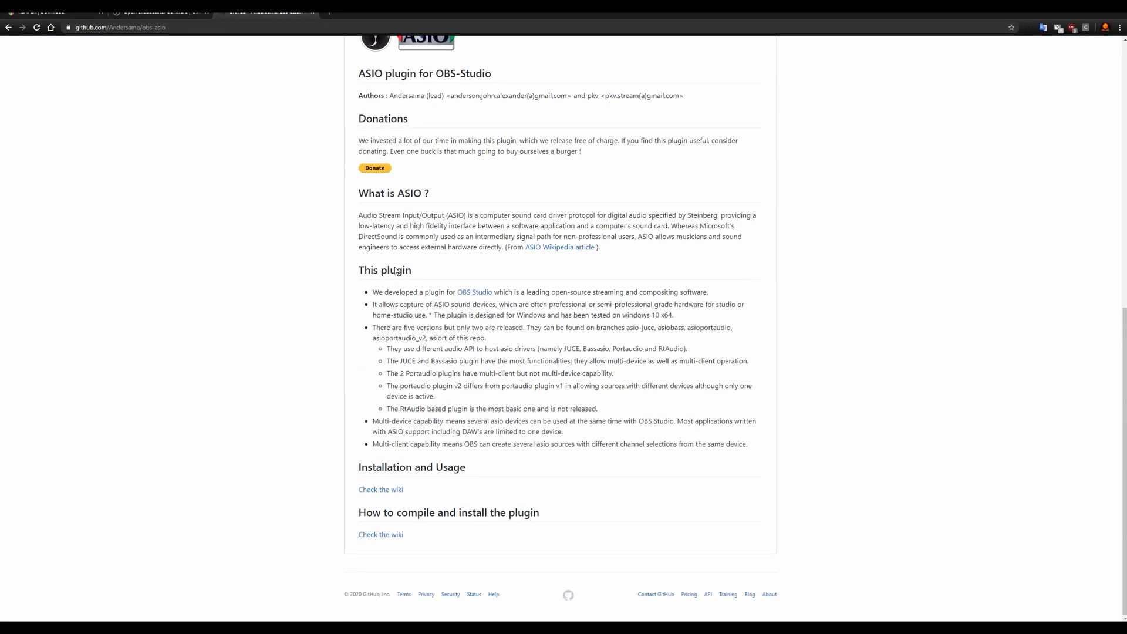
left_click(380, 495)
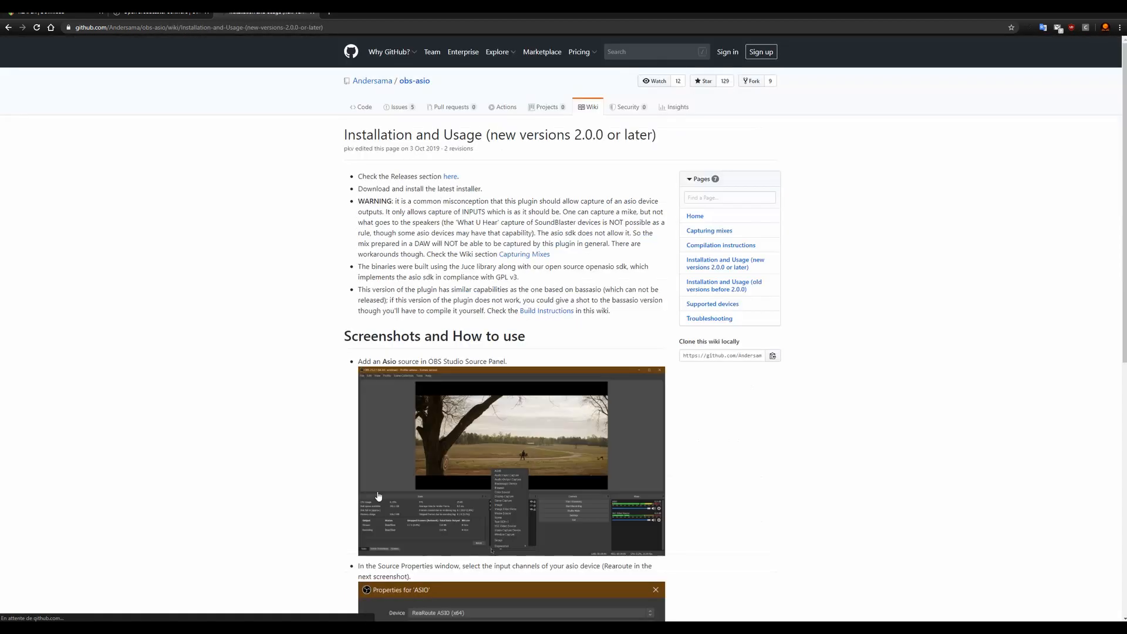
left_click(451, 177)
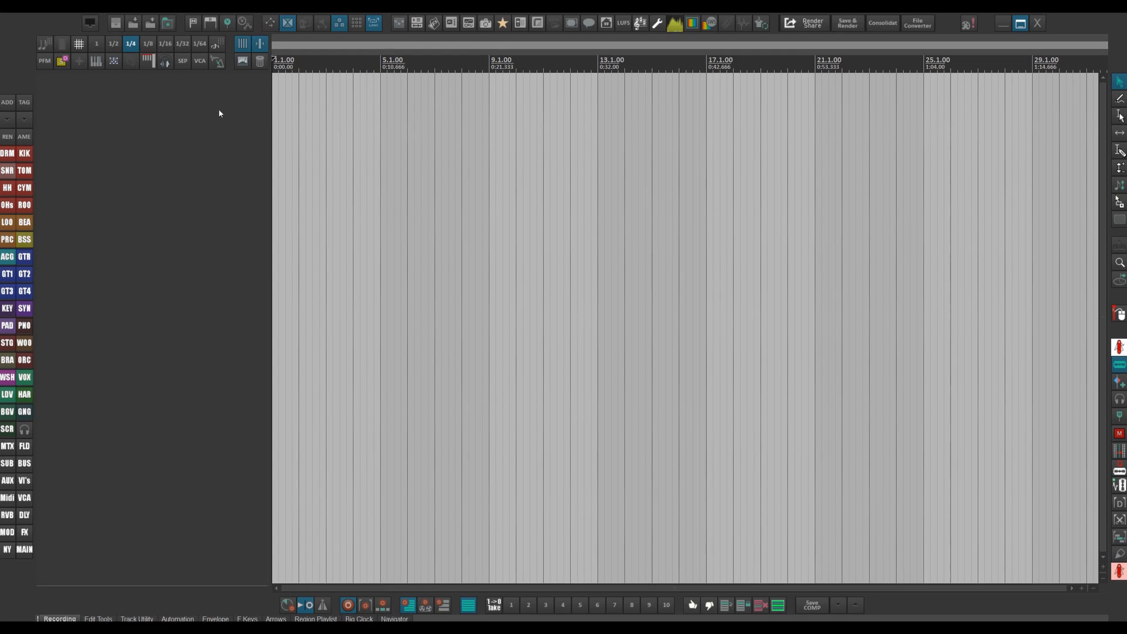
Step: In REAPER, show the mixer, add ReaRoute 1 / ReaRoute 2 as a master hardware output and mute the MON L / MON R output
key("ctrl+m")
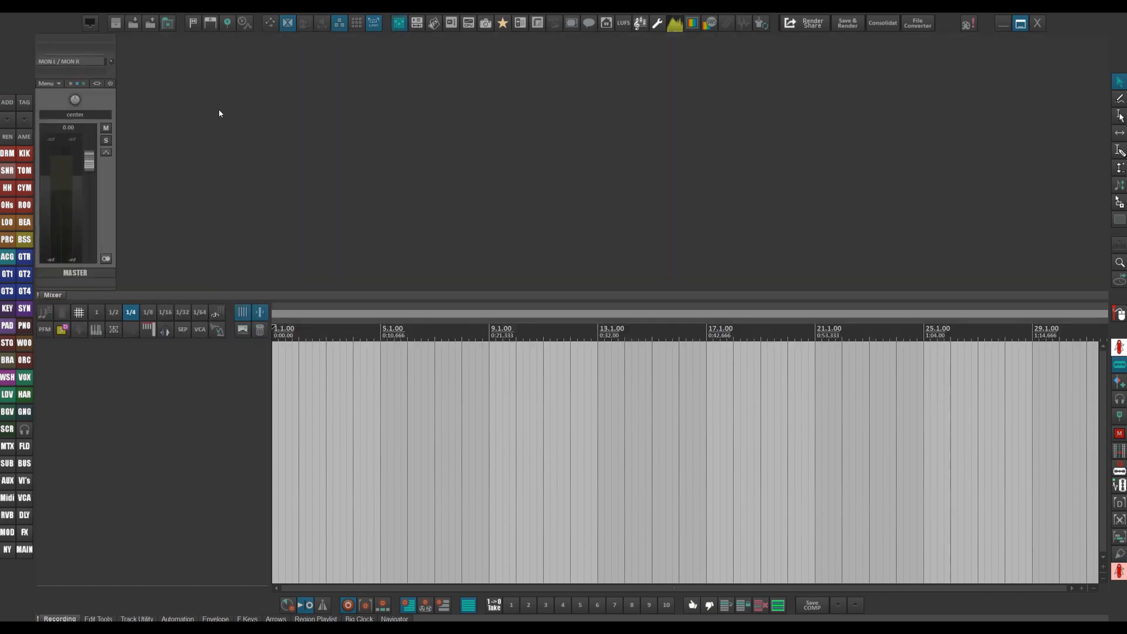
left_click(73, 87)
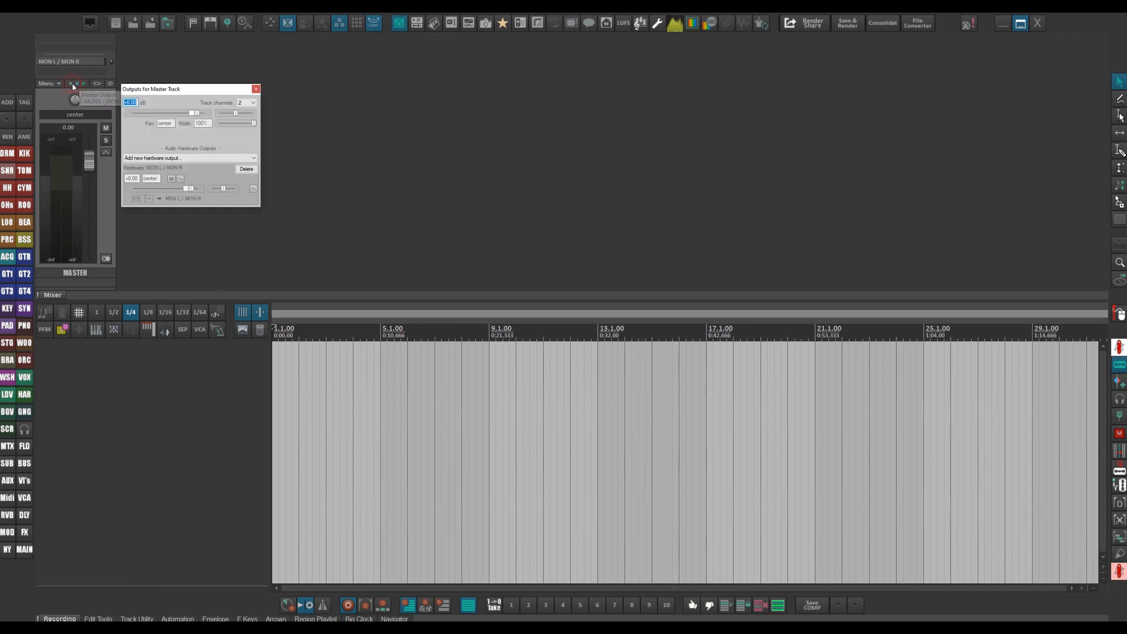
left_click_drag(176, 85, 344, 67)
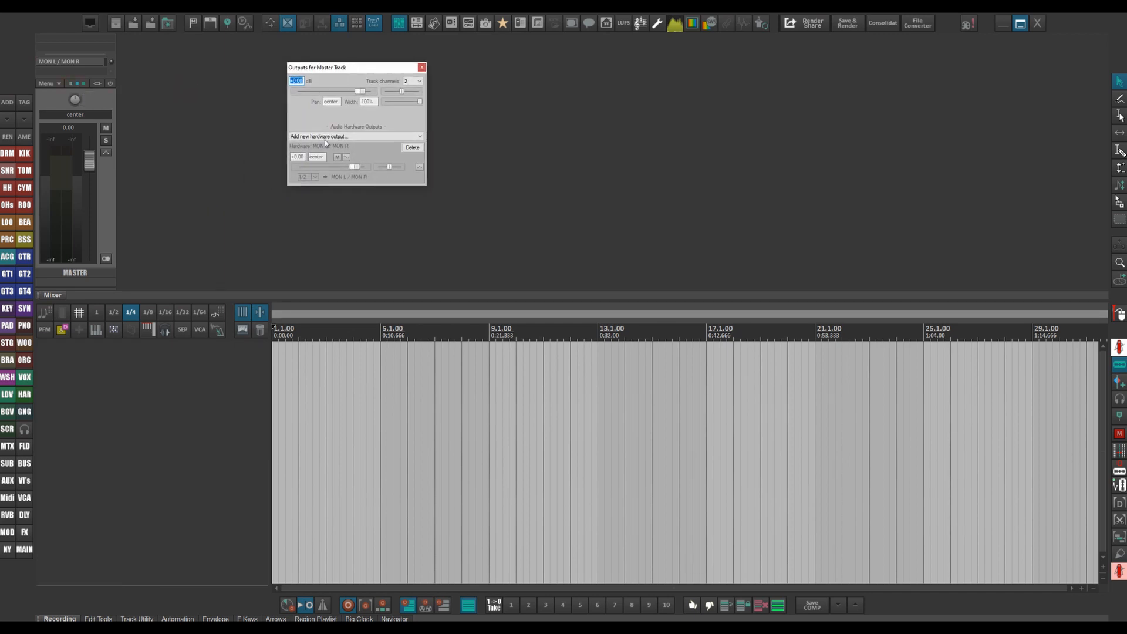
left_click(317, 137)
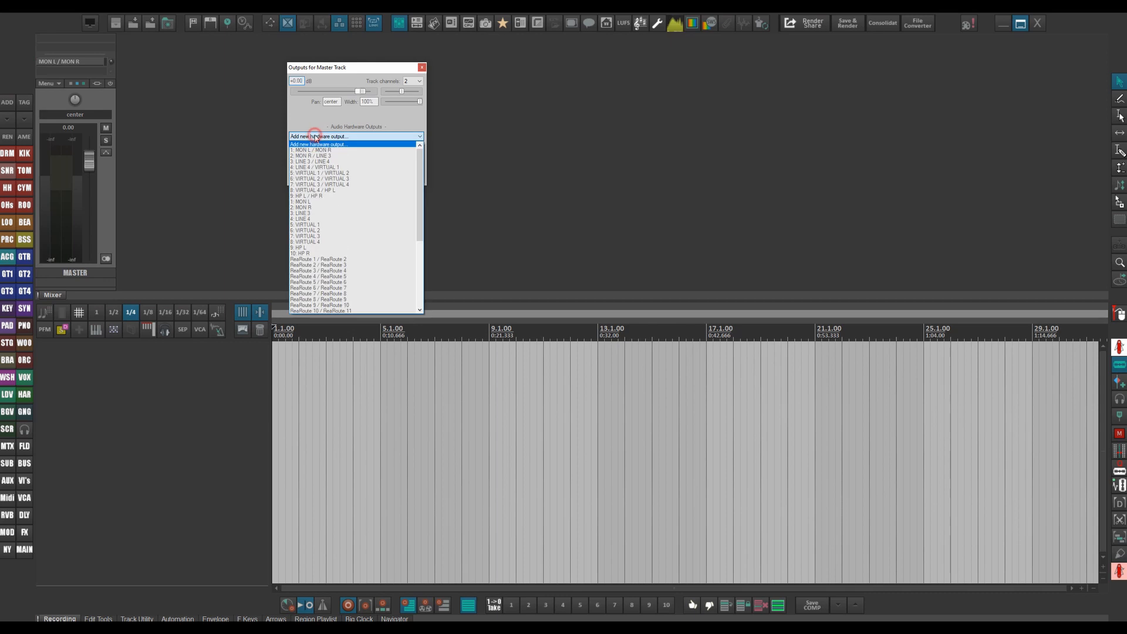
left_click(300, 259)
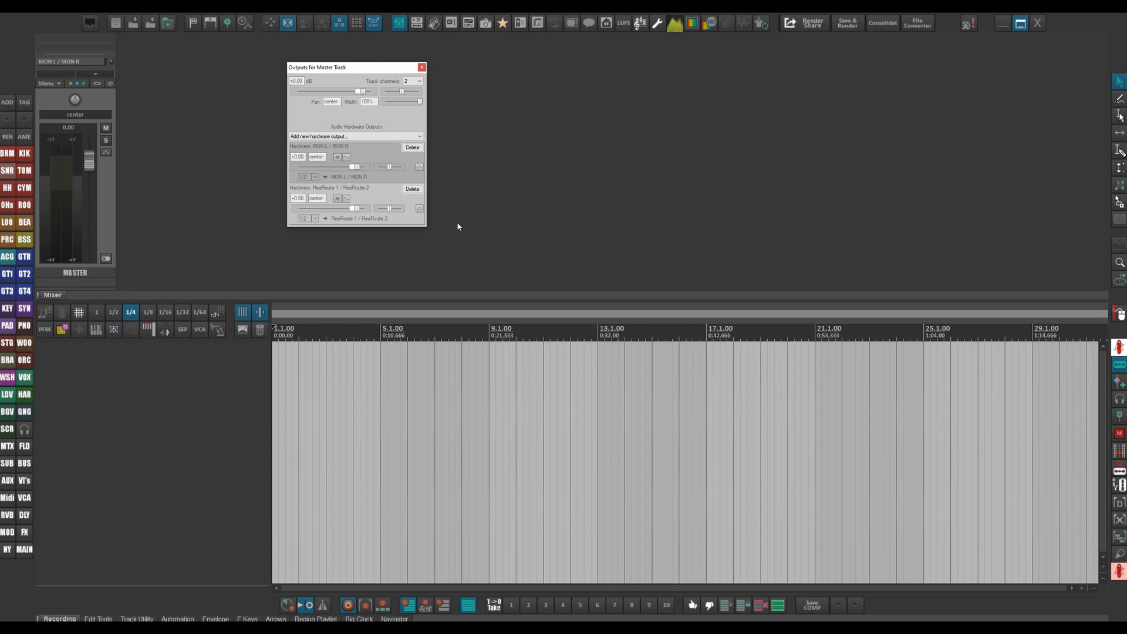
left_click(339, 157)
Step: Create a new track and place SST_DrumLoop90-03.wav from the Home Studio media folder at the track's start
double_click(176, 397)
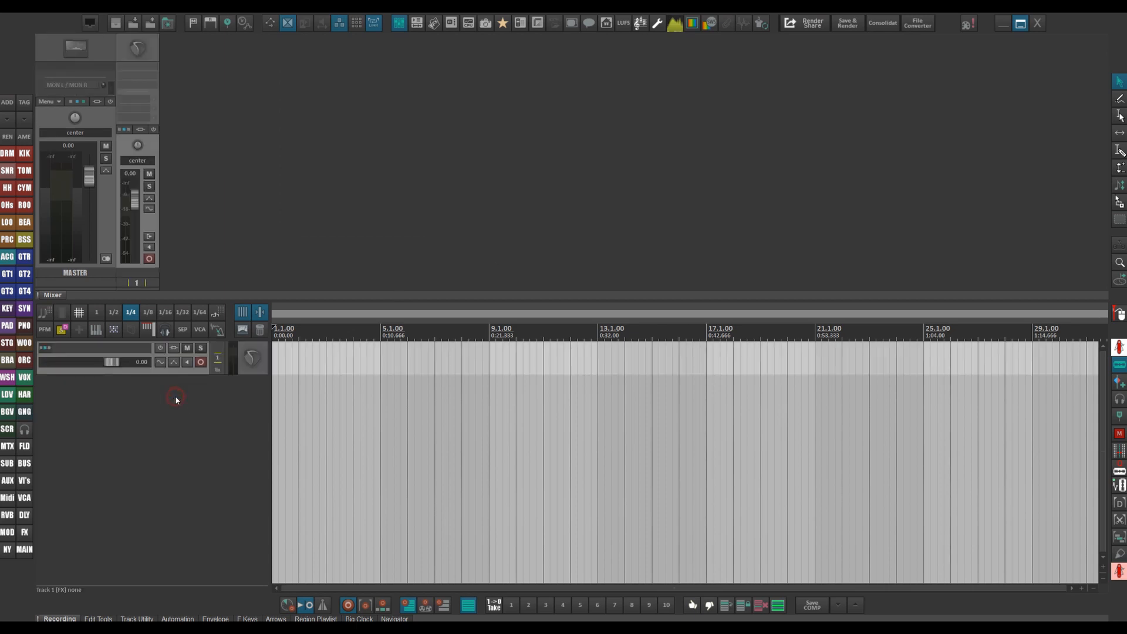
left_click(417, 24)
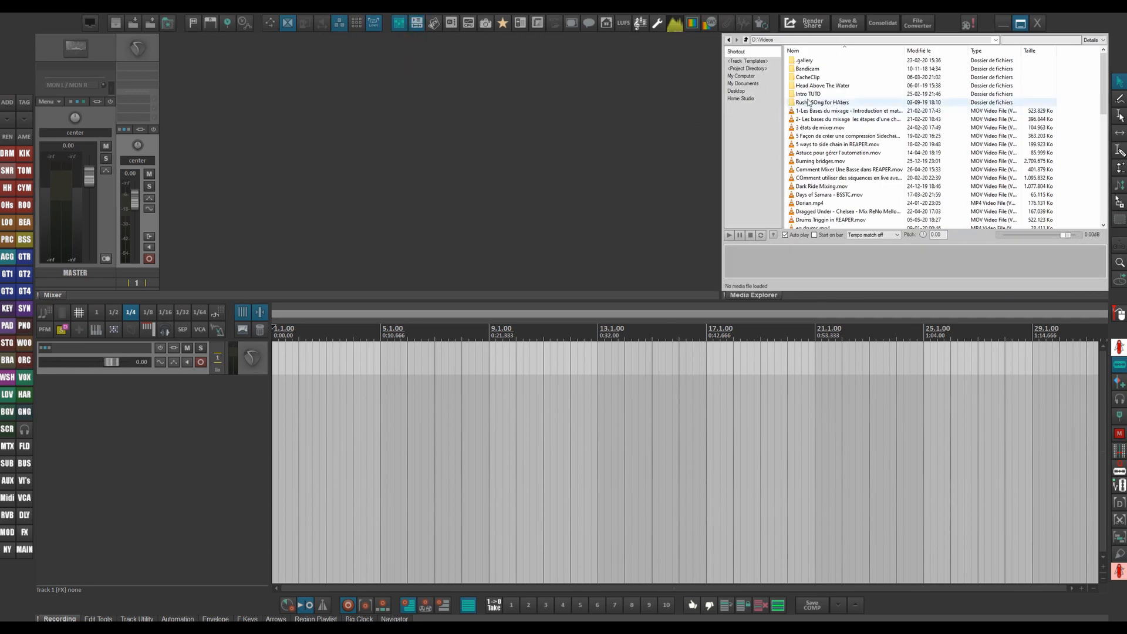
left_click(741, 98)
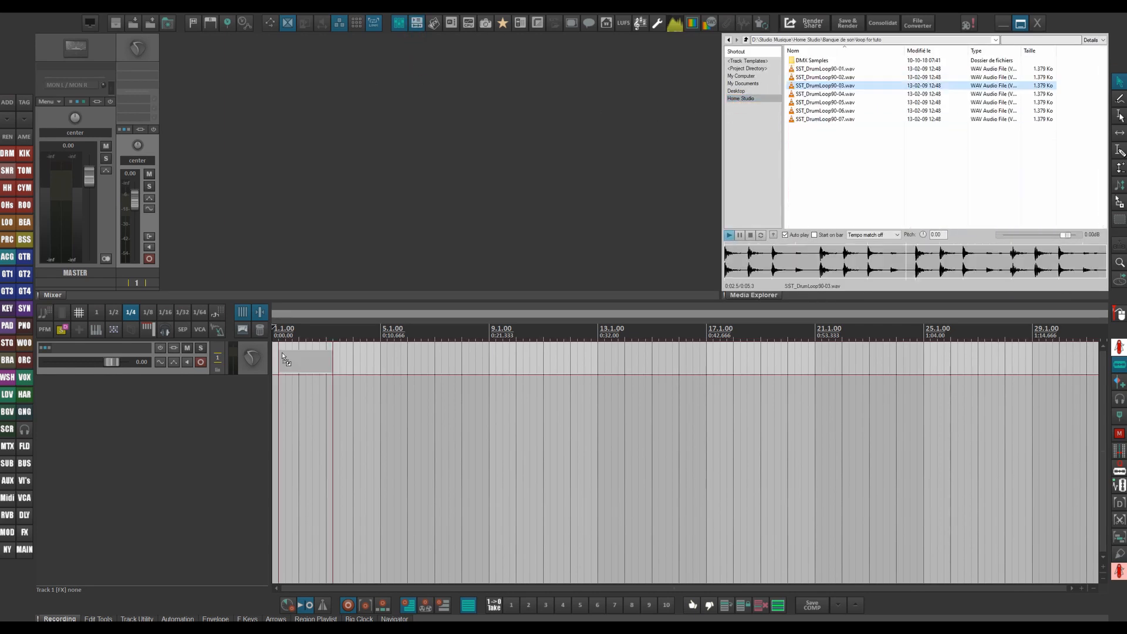
left_click_drag(282, 352, 260, 357)
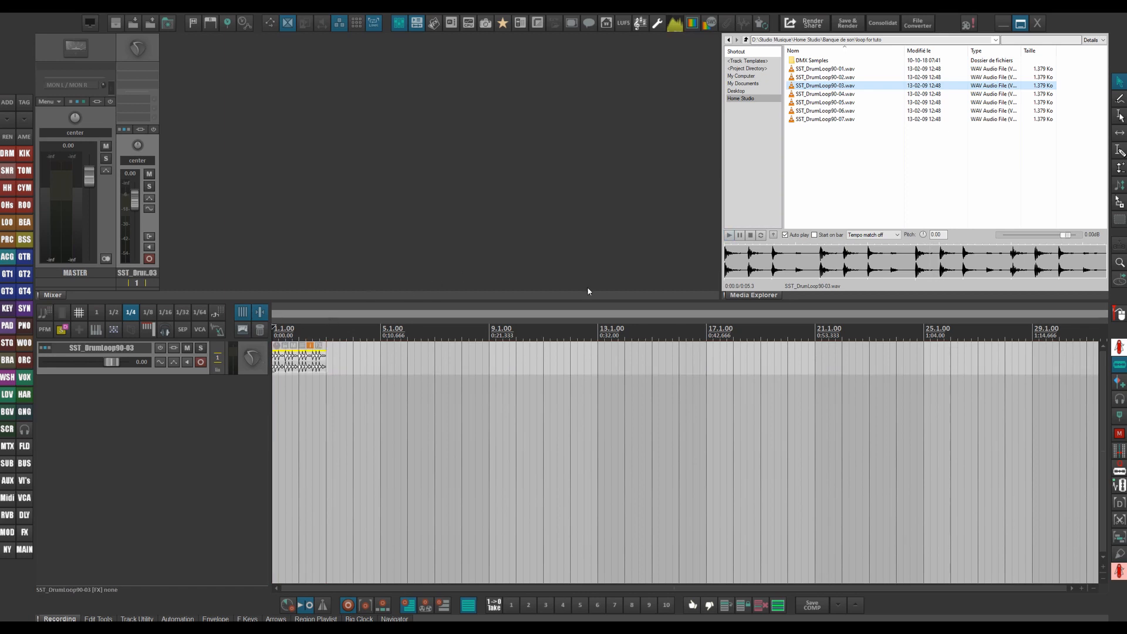
Step: Play the drum loop with the time selection set to its length, hide the Media Explorer and lower the track's volume
double_click(301, 365)
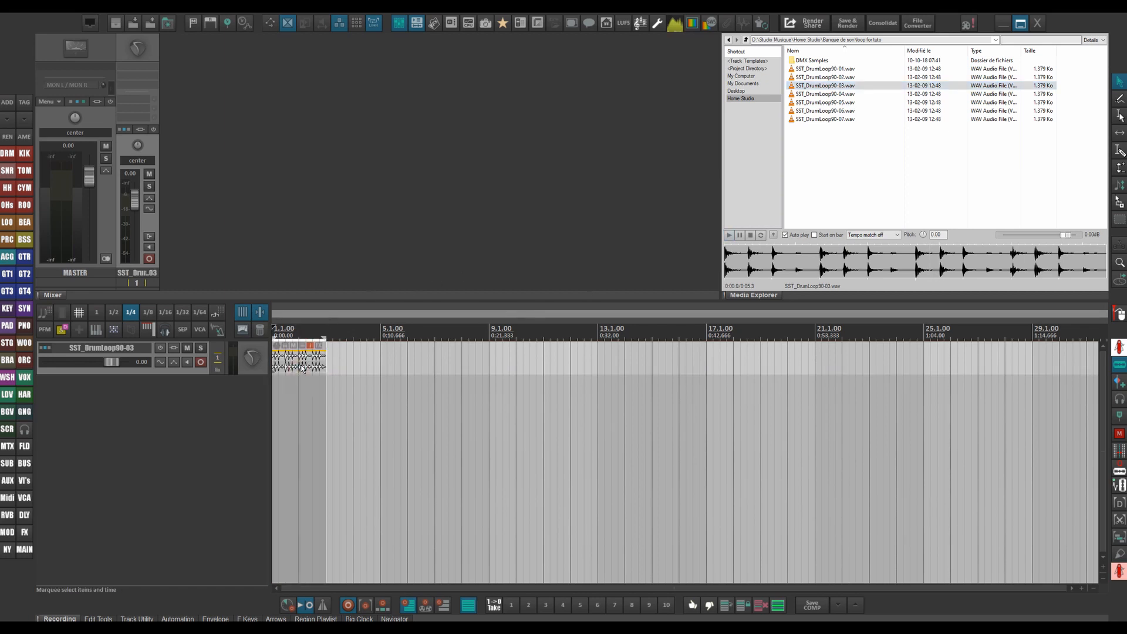
key("ctrl+alt+t")
key("space")
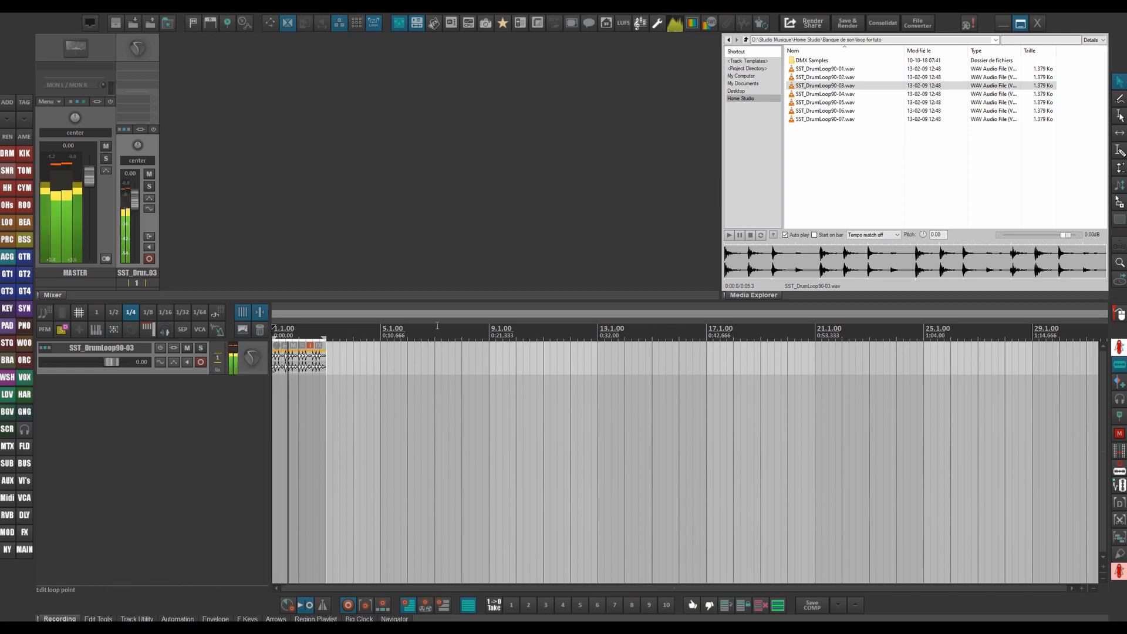
key("ctrl+alt+x")
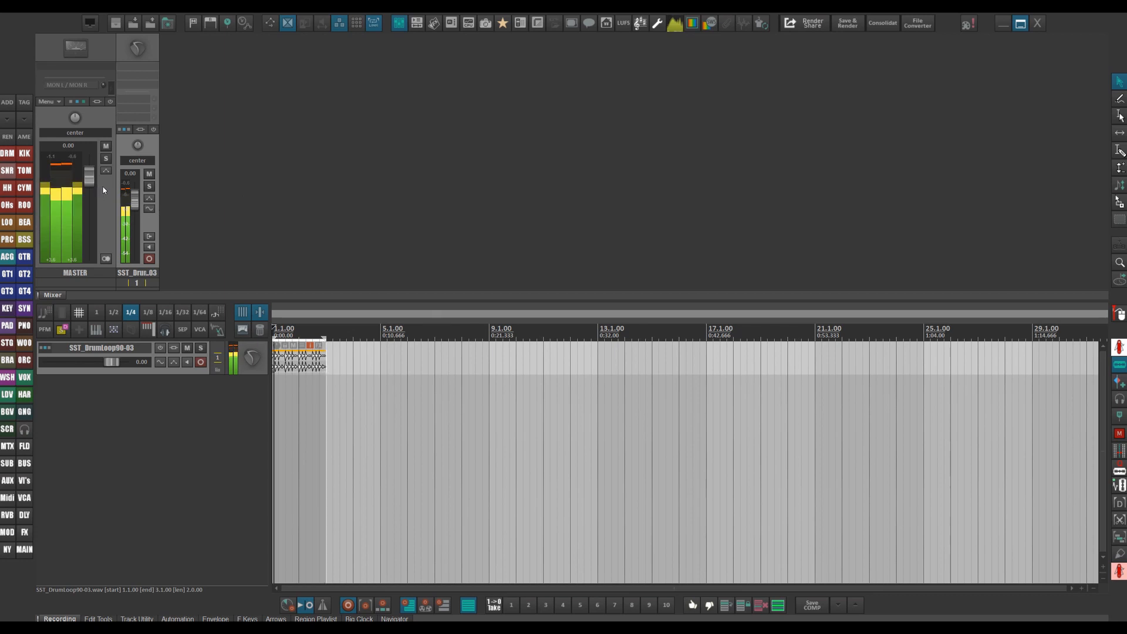
left_click_drag(134, 200, 135, 215)
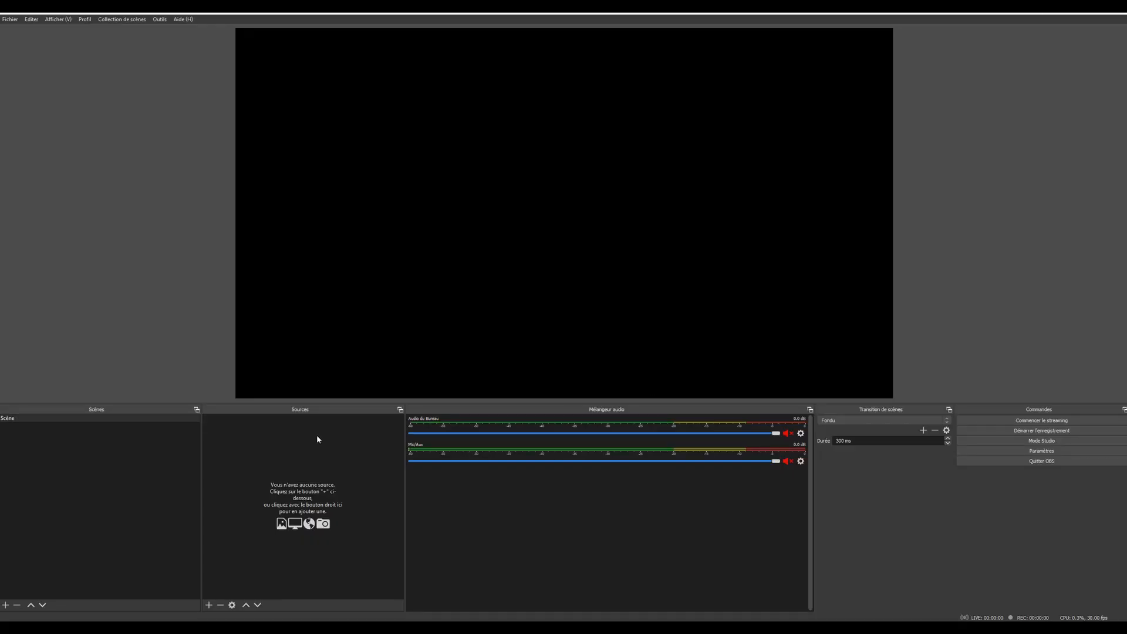
Step: Switch to OBS Studio and add a new visible source of type ASIO to the scene, keeping the name ASIO
right_click(299, 435)
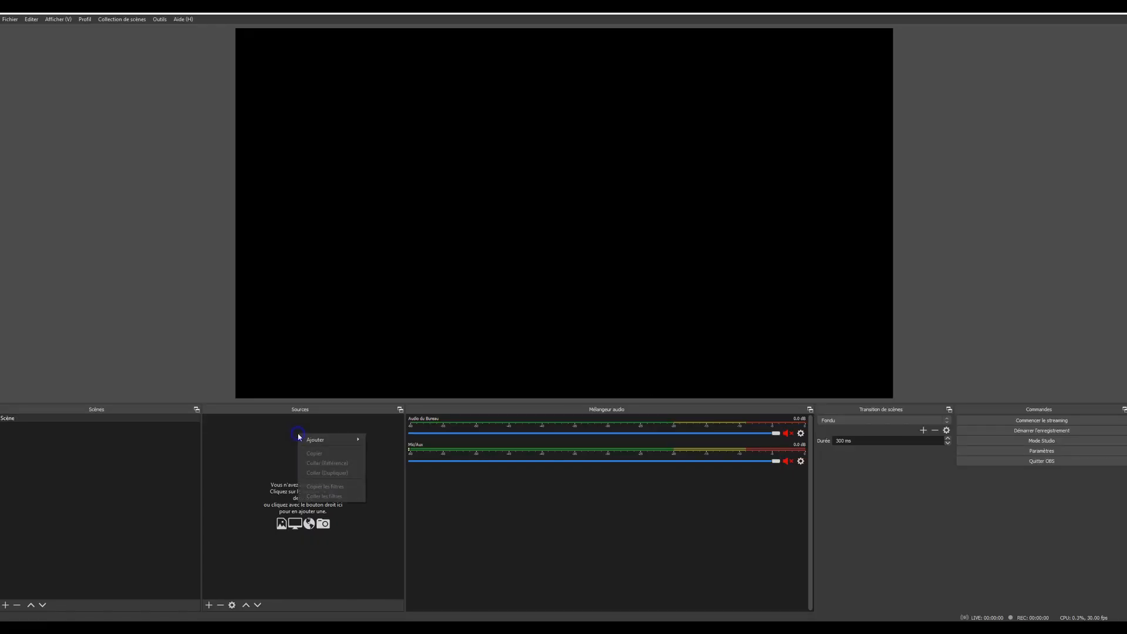
mouse_move(329, 440)
left_click(382, 441)
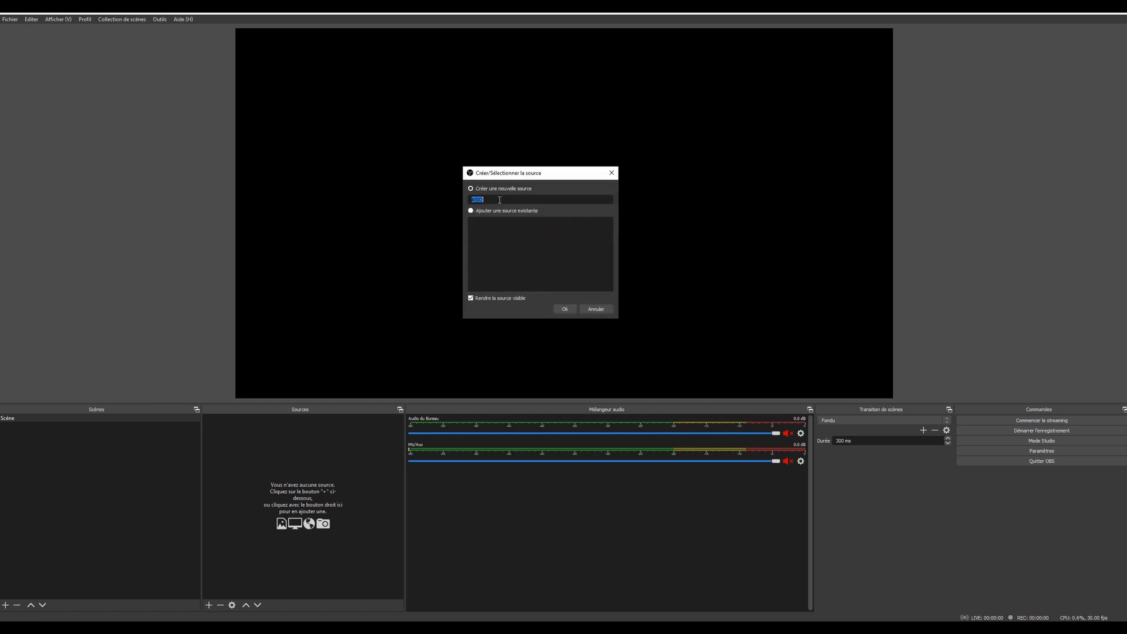
left_click(565, 310)
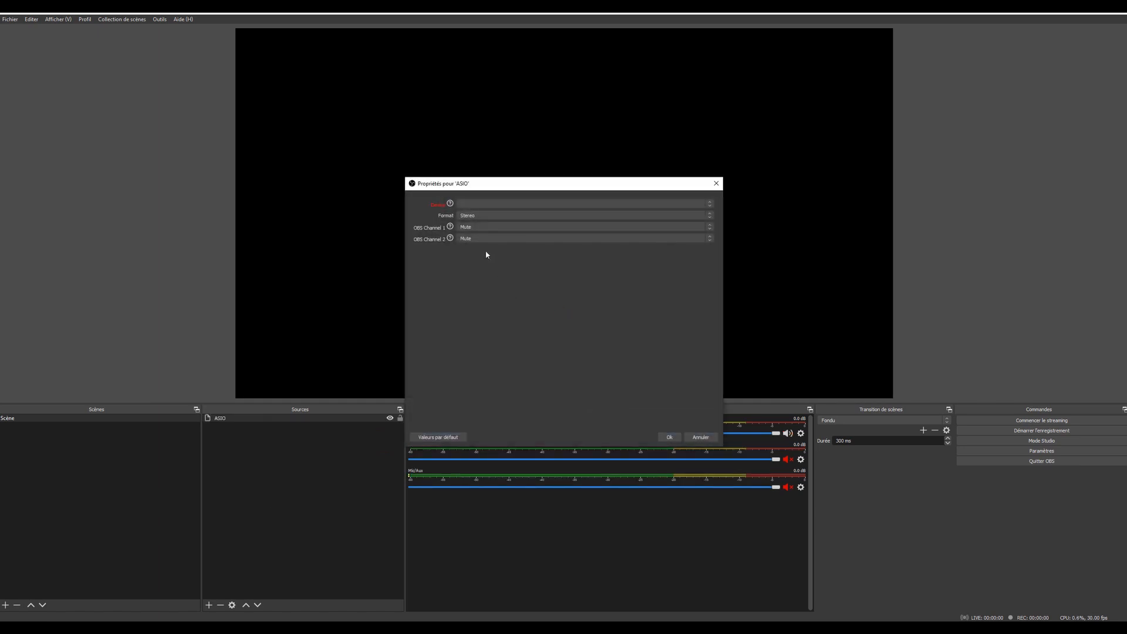
Step: Set the ASIO source to the ReaRoute ASIO (x64) device, with OBS channels 1 and 2 receiving ReaRoute REAPER=>CLIENT 1 and 2
left_click(465, 206)
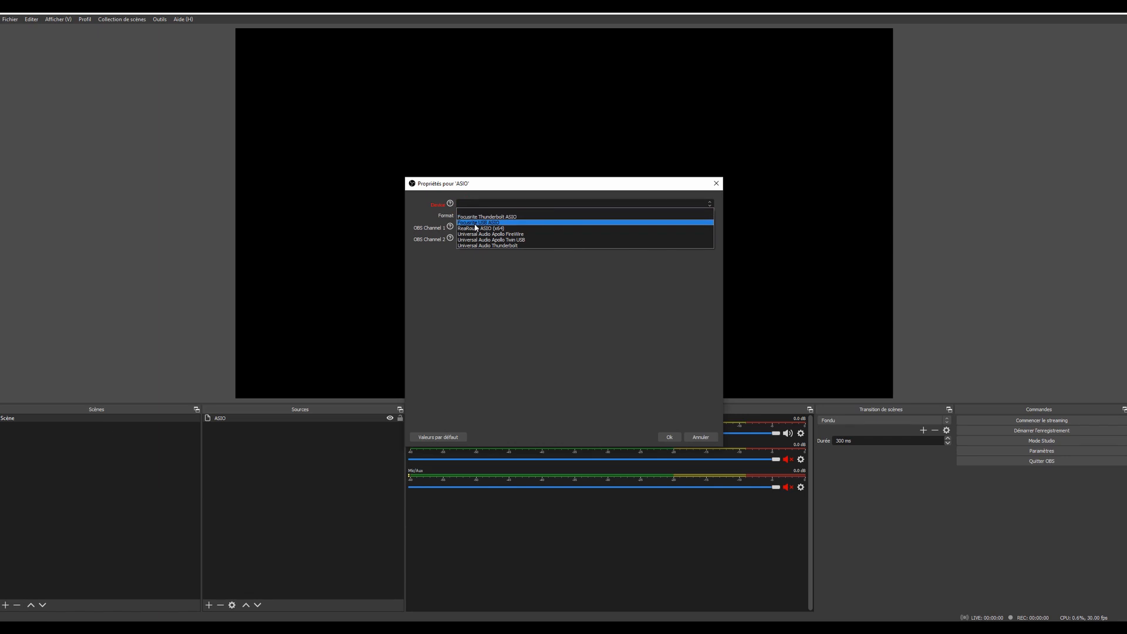
left_click(478, 229)
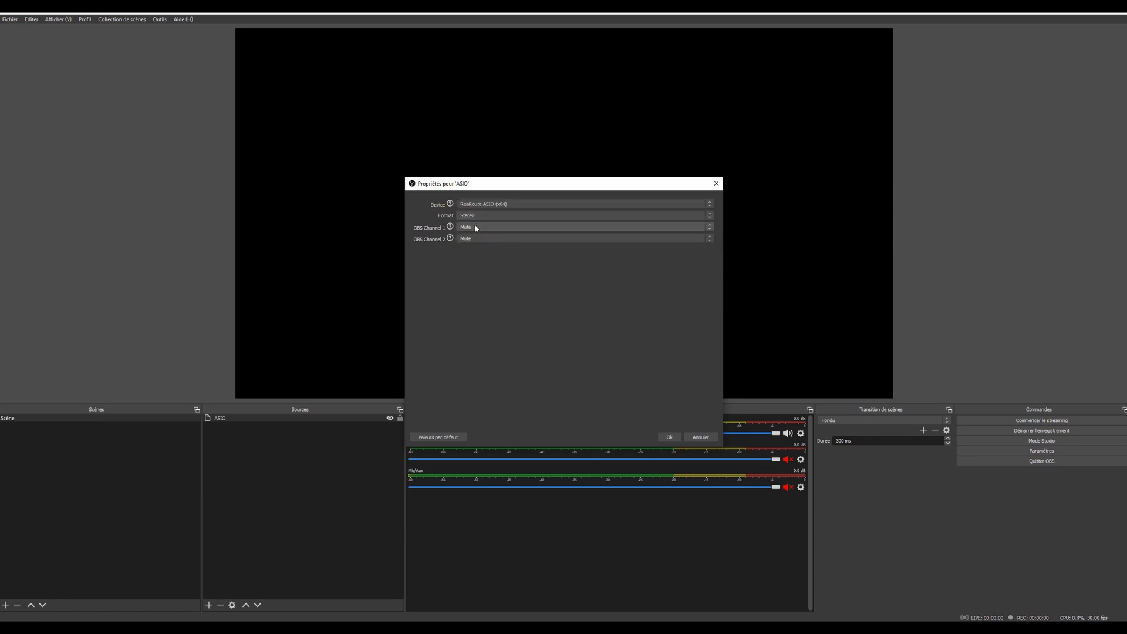
left_click(476, 229)
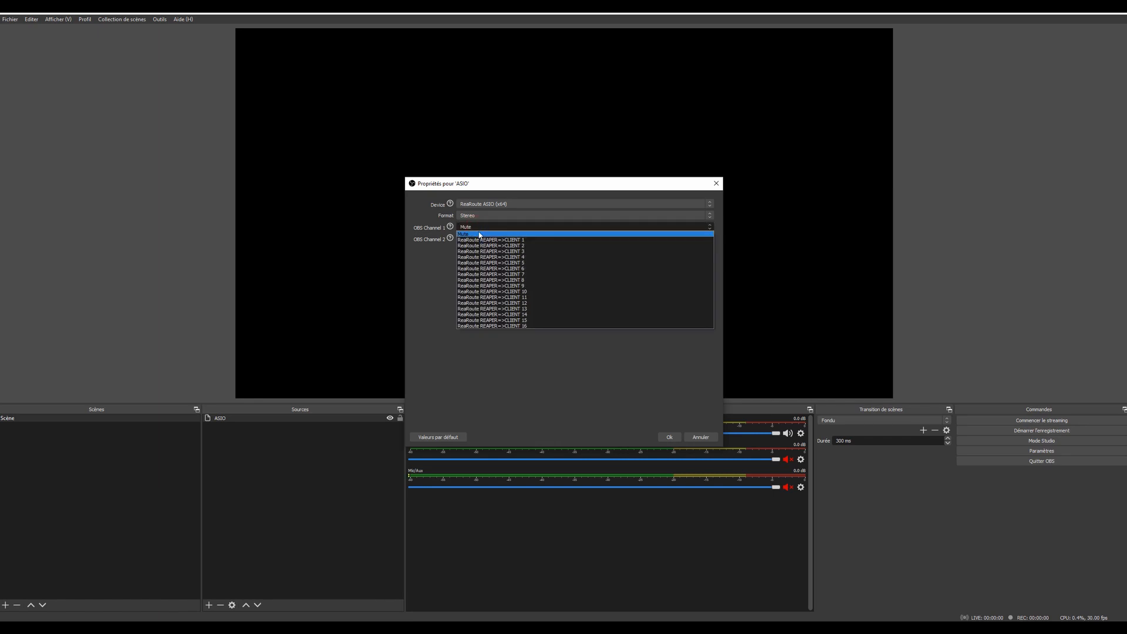
left_click(485, 241)
left_click(483, 240)
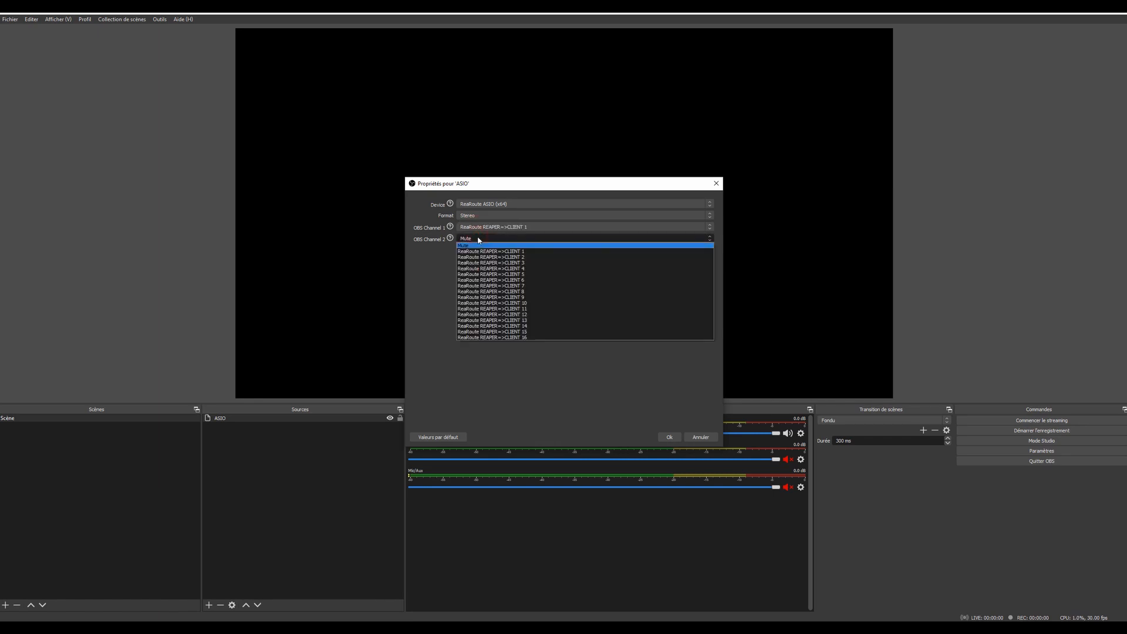
left_click(486, 258)
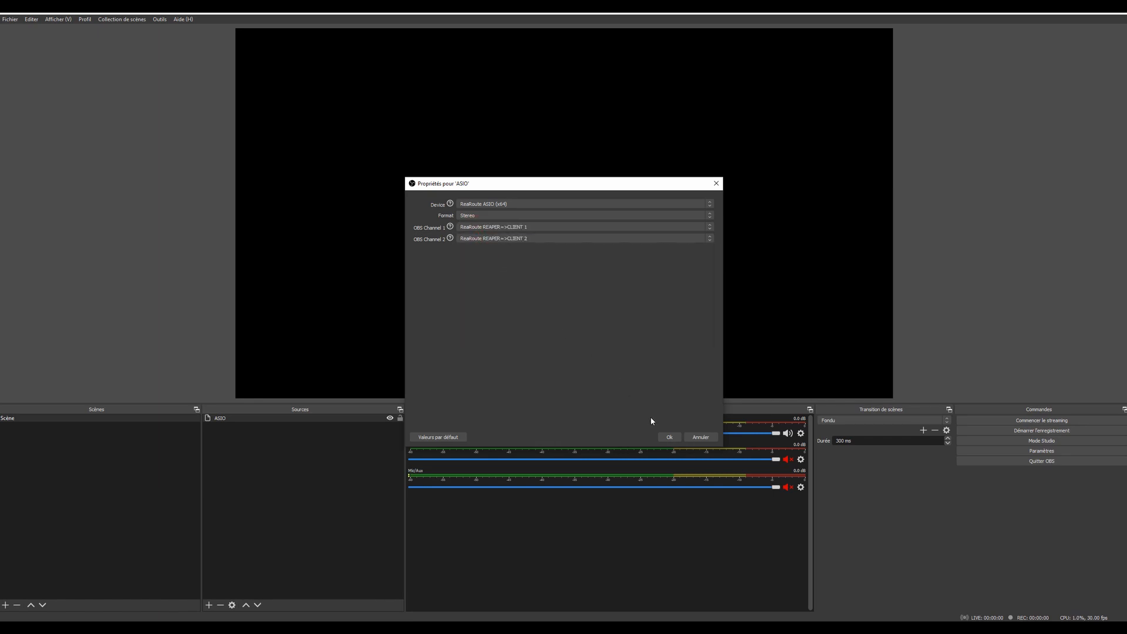
left_click(669, 438)
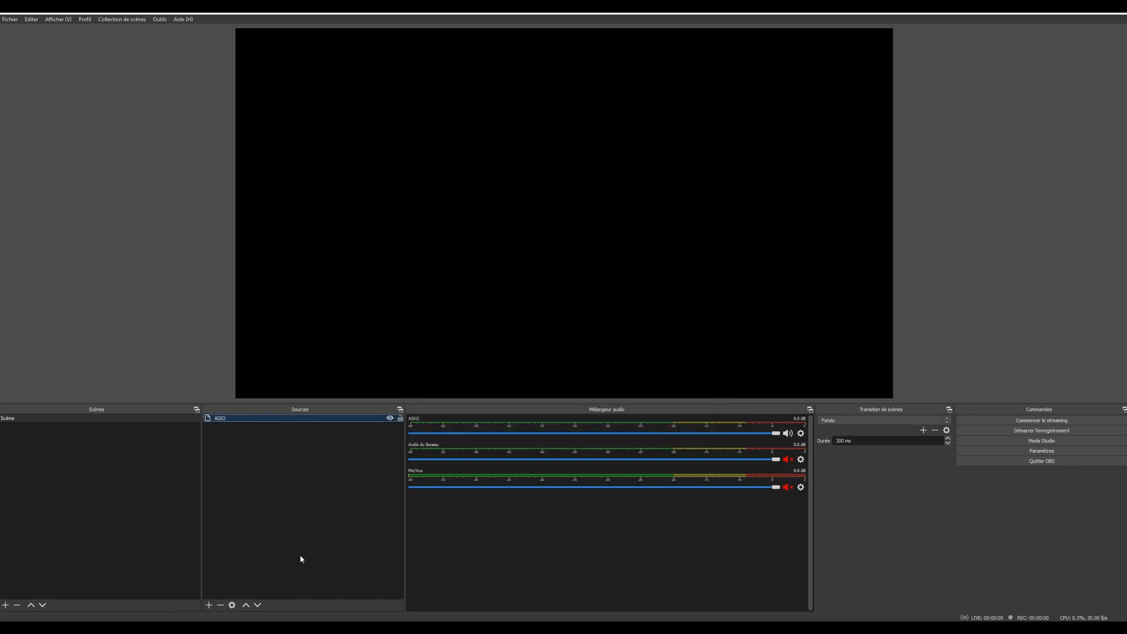
Step: Switch to REAPER and play the drum loop to check the signal on OBS's ASIO meter, and stop playback
left_click(262, 628)
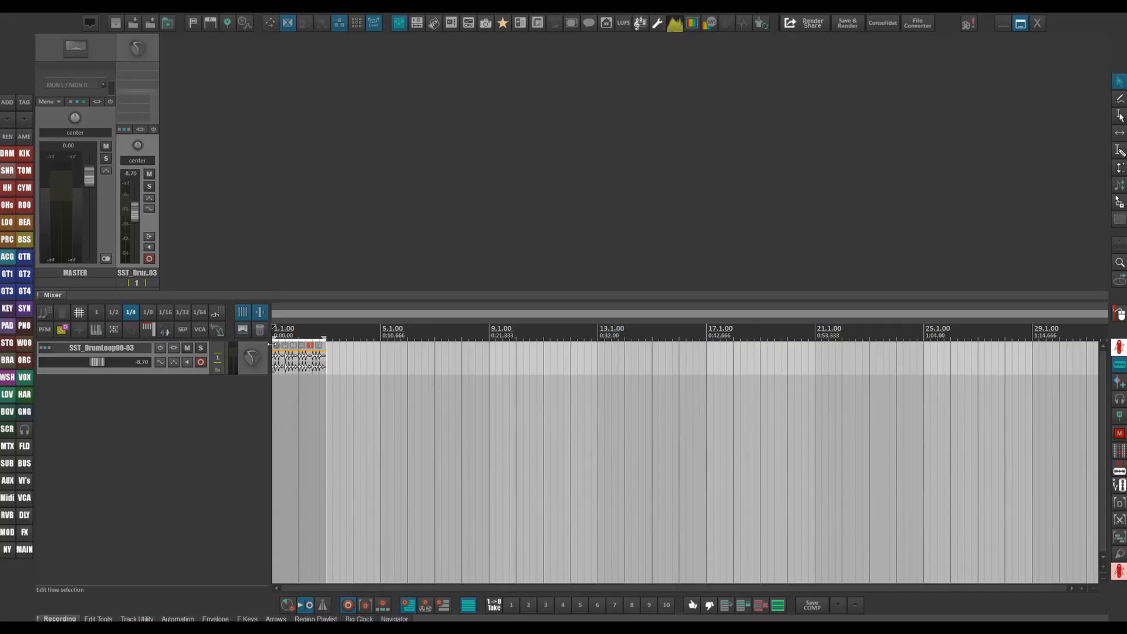
key("space")
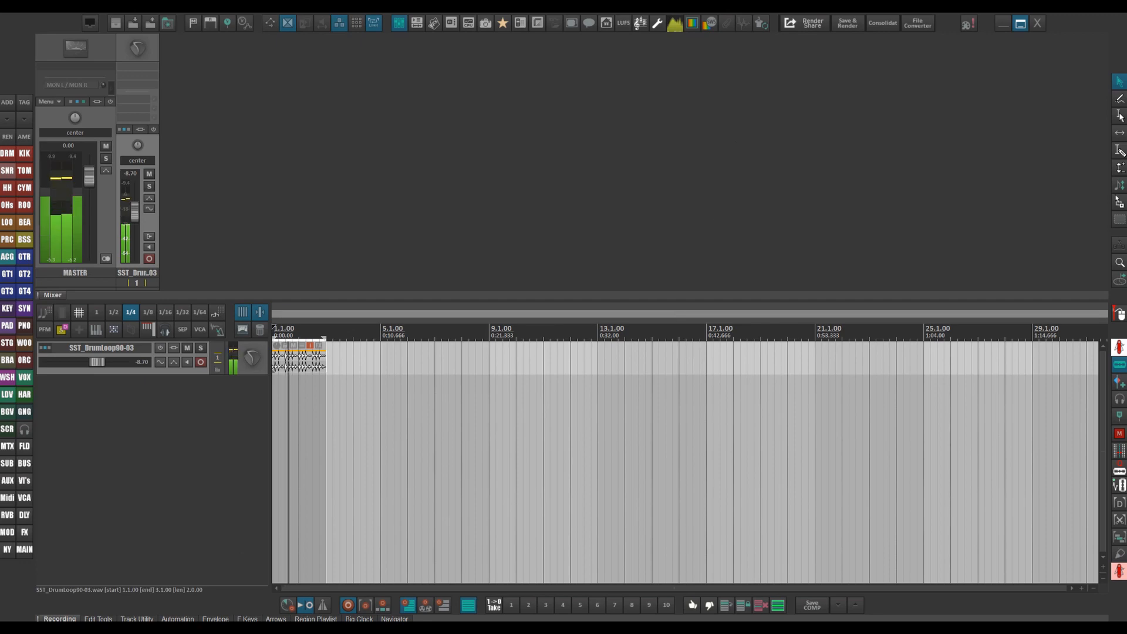
left_click(1003, 22)
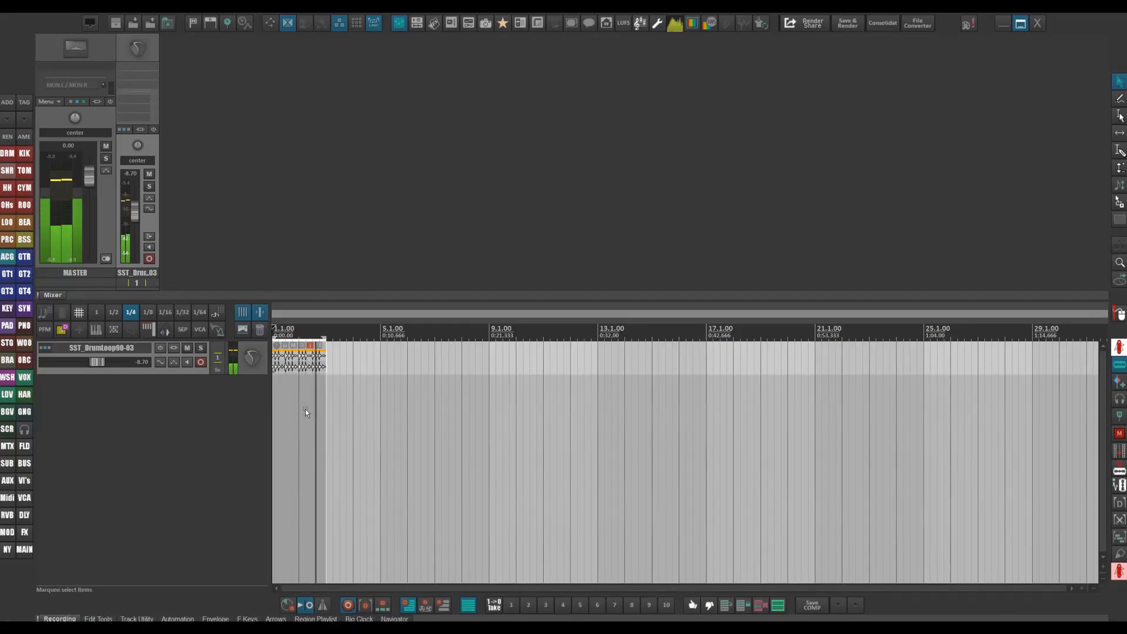
key("space")
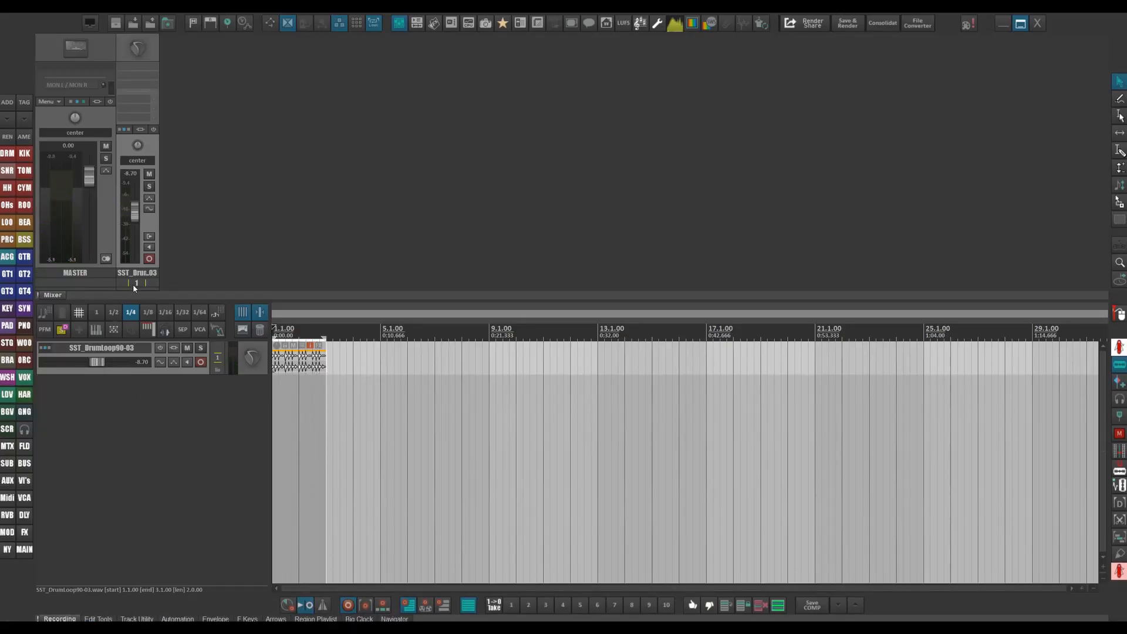
Step: Create a second track named VOIX, arm it for recording and turn on its input monitoring
double_click(150, 398)
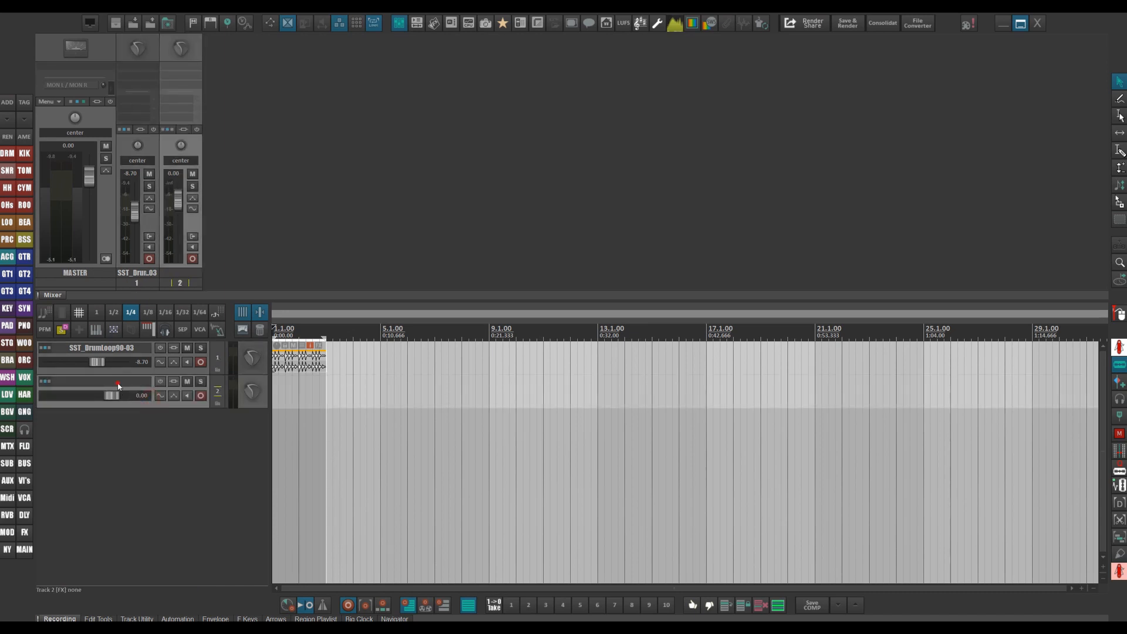
type("VOI")
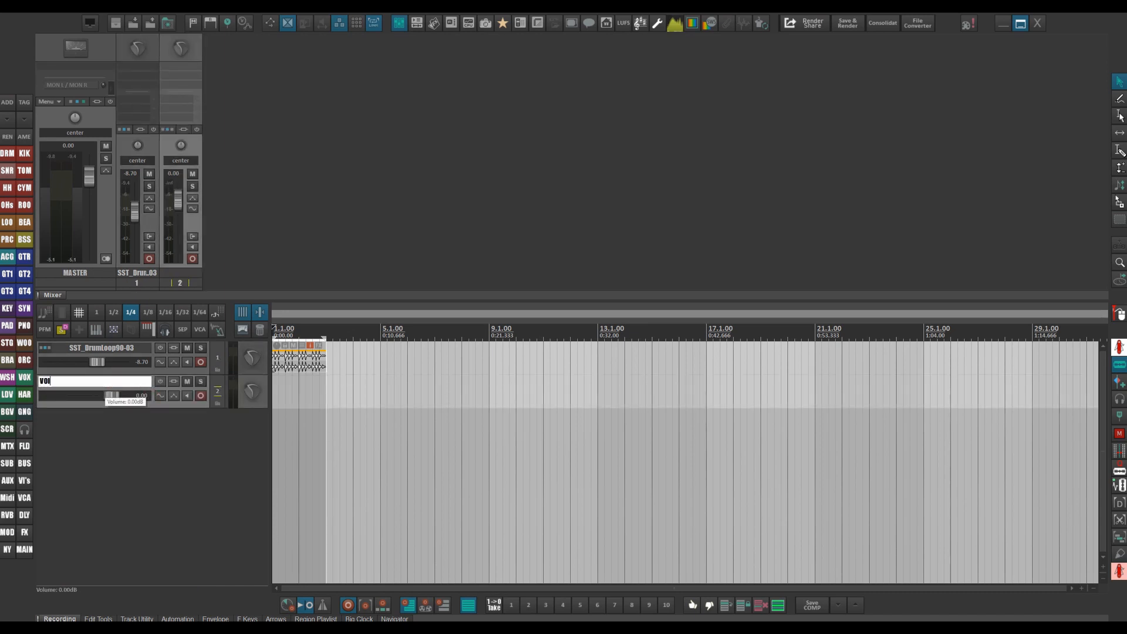
type("X")
key("Return")
left_click(200, 397)
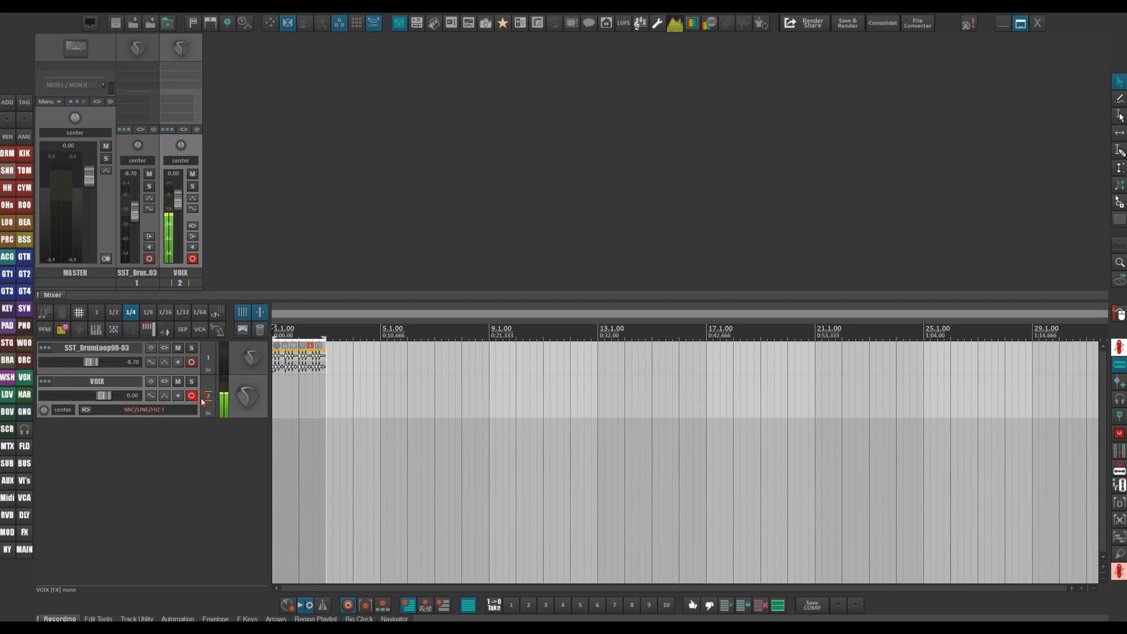
left_click(179, 396)
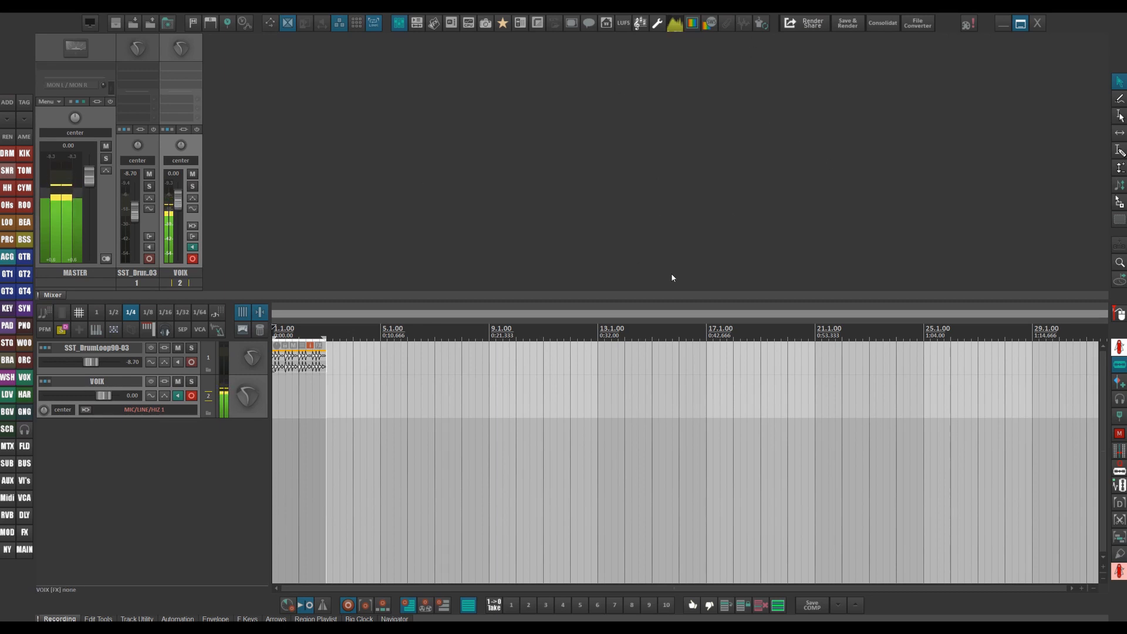
Step: Disable the VOIX track's master send and route the track to the ReaRoute 3 / ReaRoute 4 hardware output
left_click(46, 386)
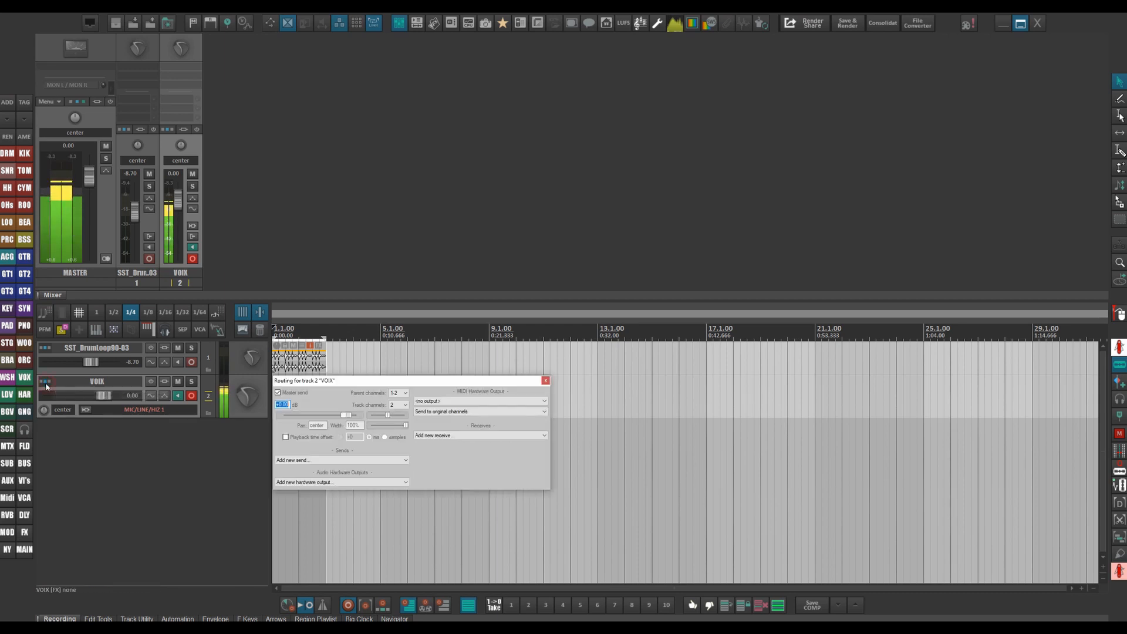
left_click_drag(371, 378, 521, 235)
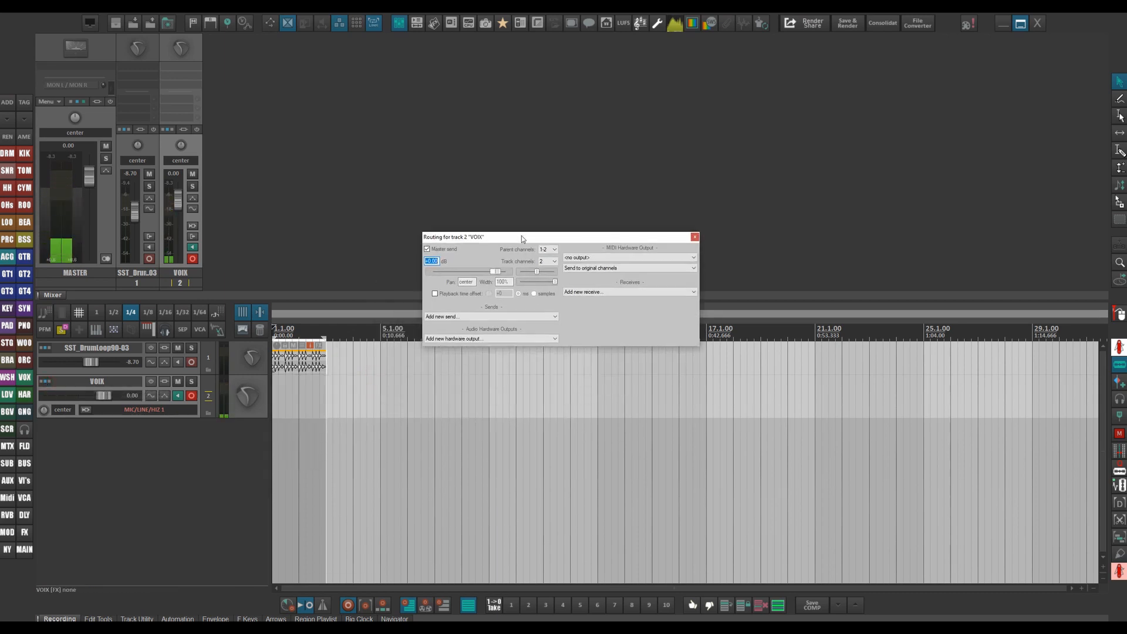
left_click(428, 249)
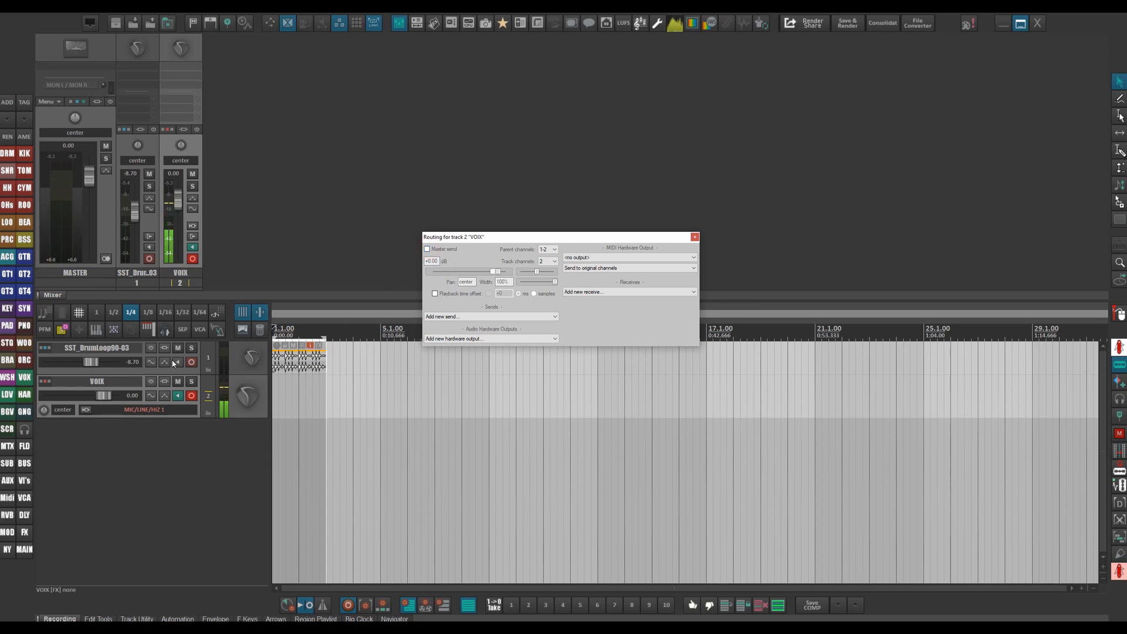
left_click(463, 338)
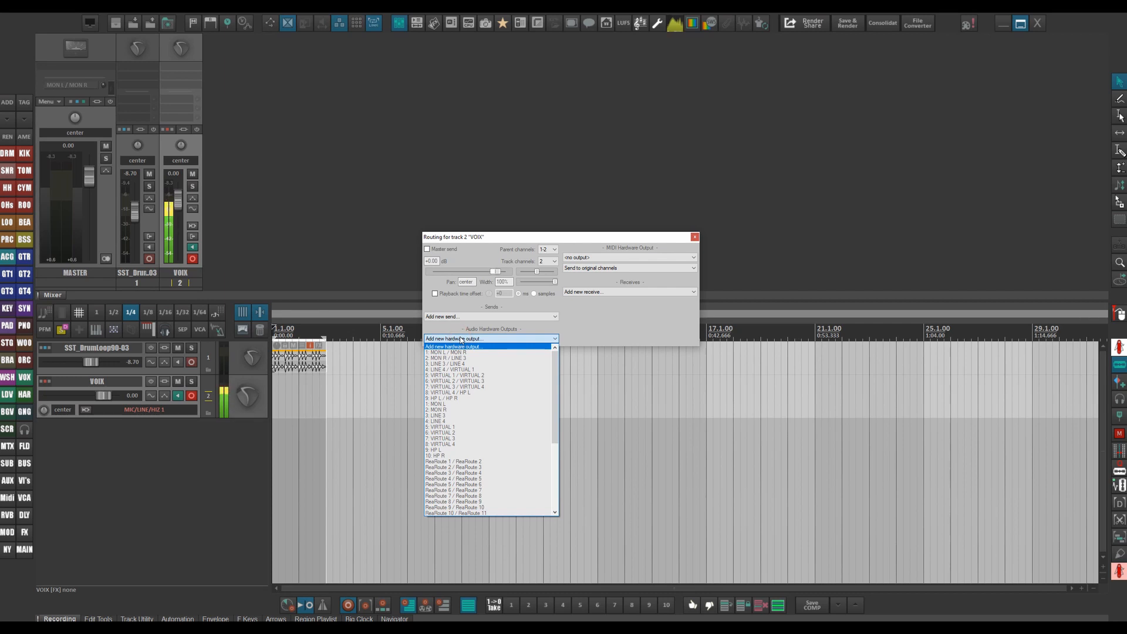
left_click(461, 473)
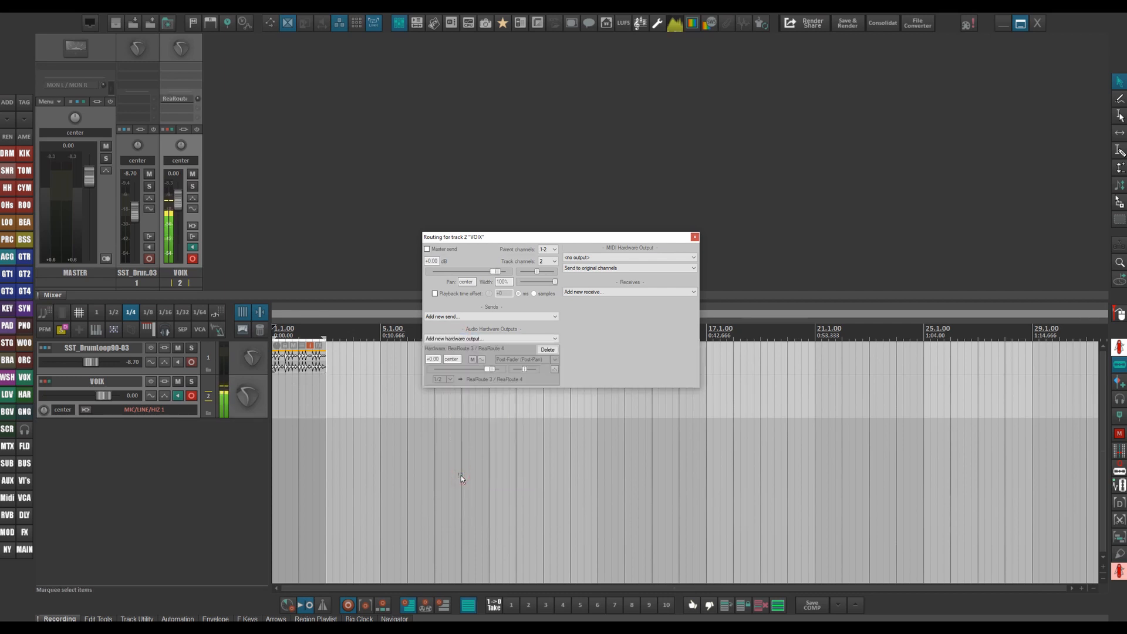
left_click(694, 238)
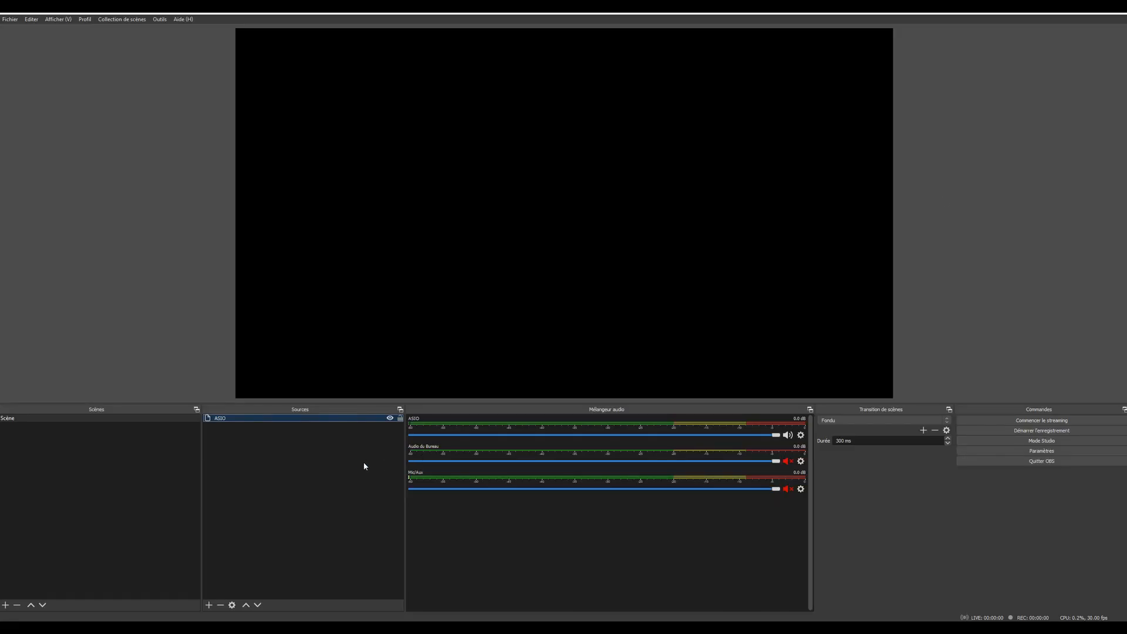
Step: Switch to OBS Studio and add a second visible ASIO source to the scene, keeping the name ASIO 2
right_click(345, 468)
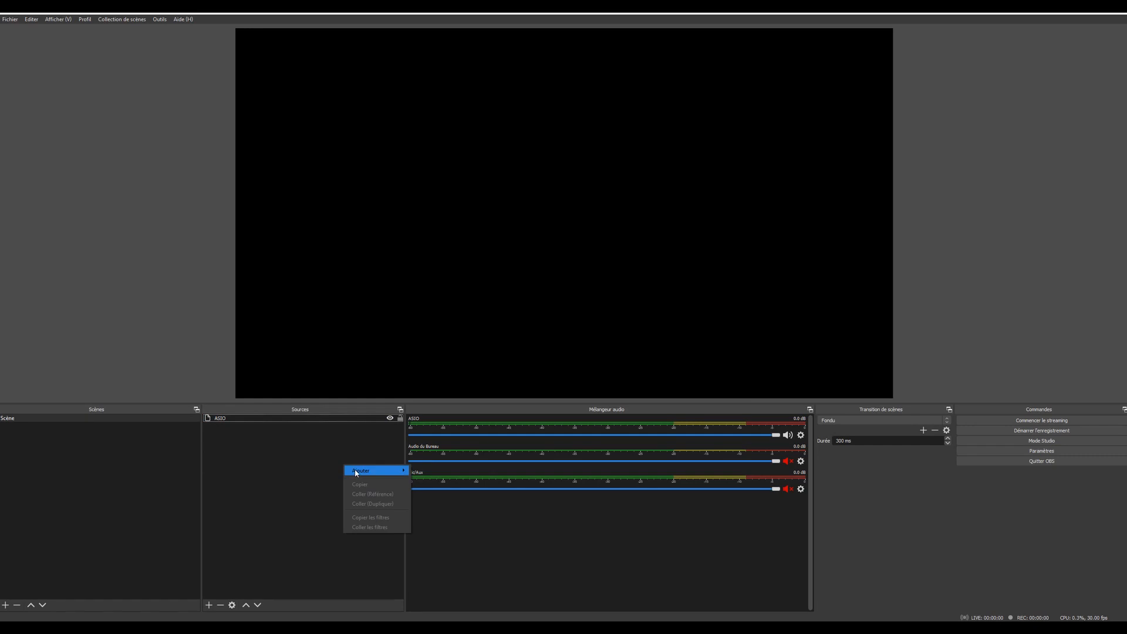
mouse_move(357, 472)
left_click(425, 472)
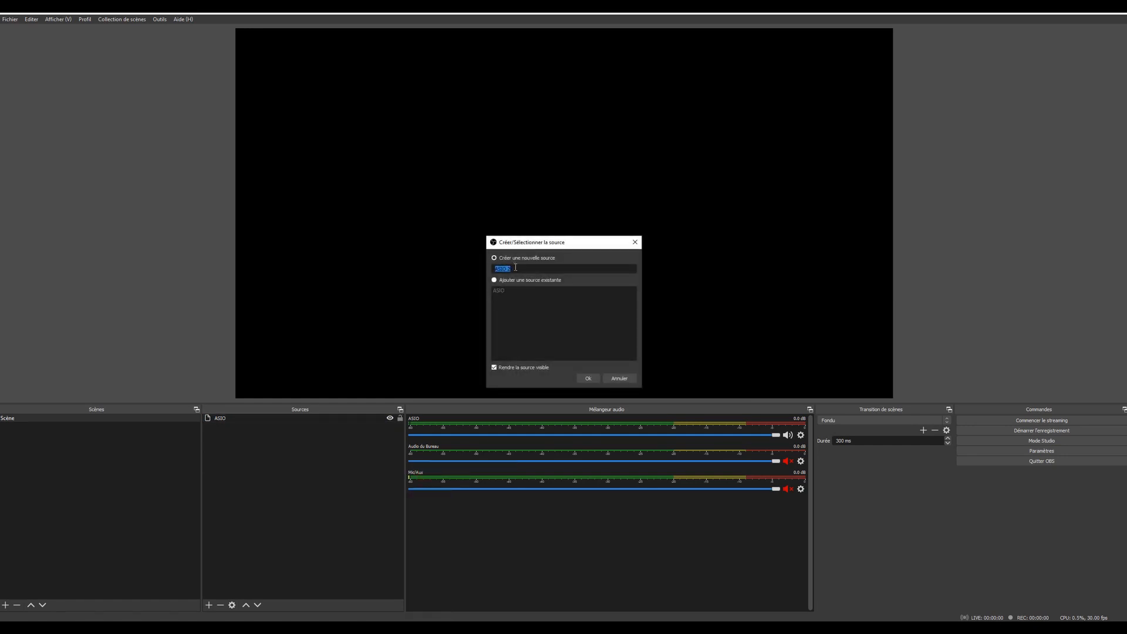
left_click(590, 379)
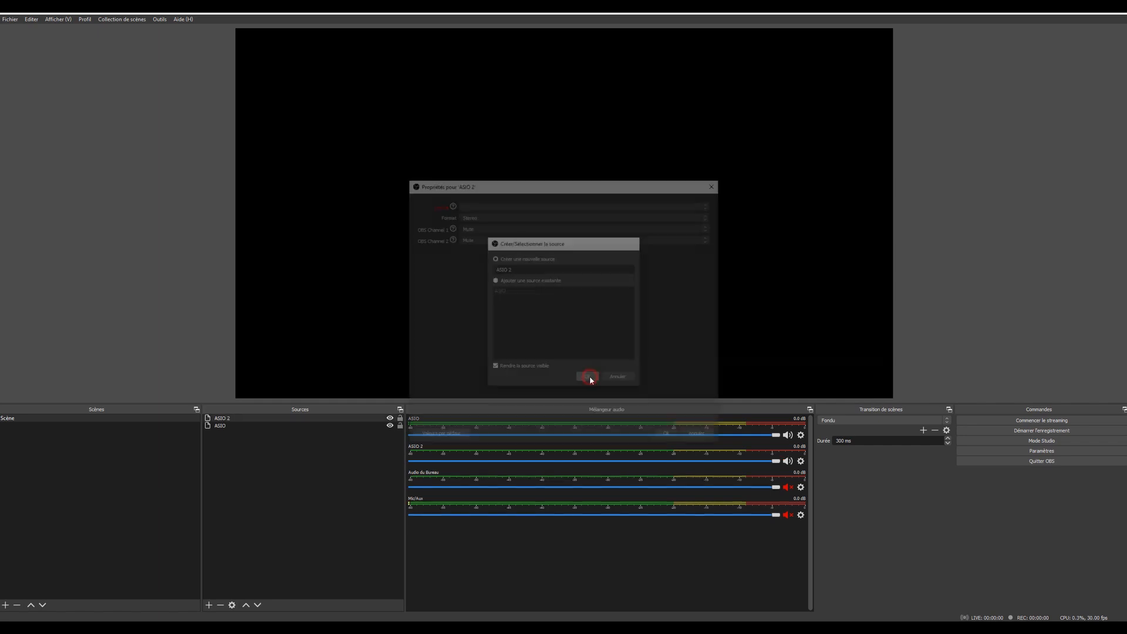
Step: Set ASIO 2 to the ReaRoute ASIO (x64) device, with OBS channels 1 and 2 receiving ReaRoute REAPER=>CLIENT 3 and 4
left_click(470, 206)
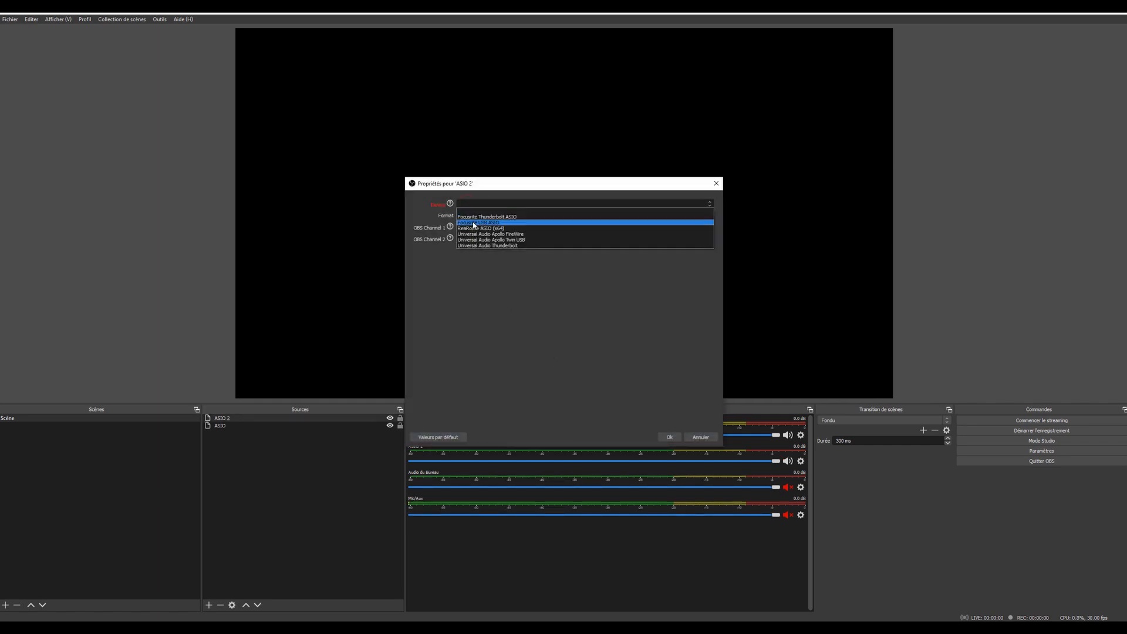
left_click(473, 228)
left_click(472, 229)
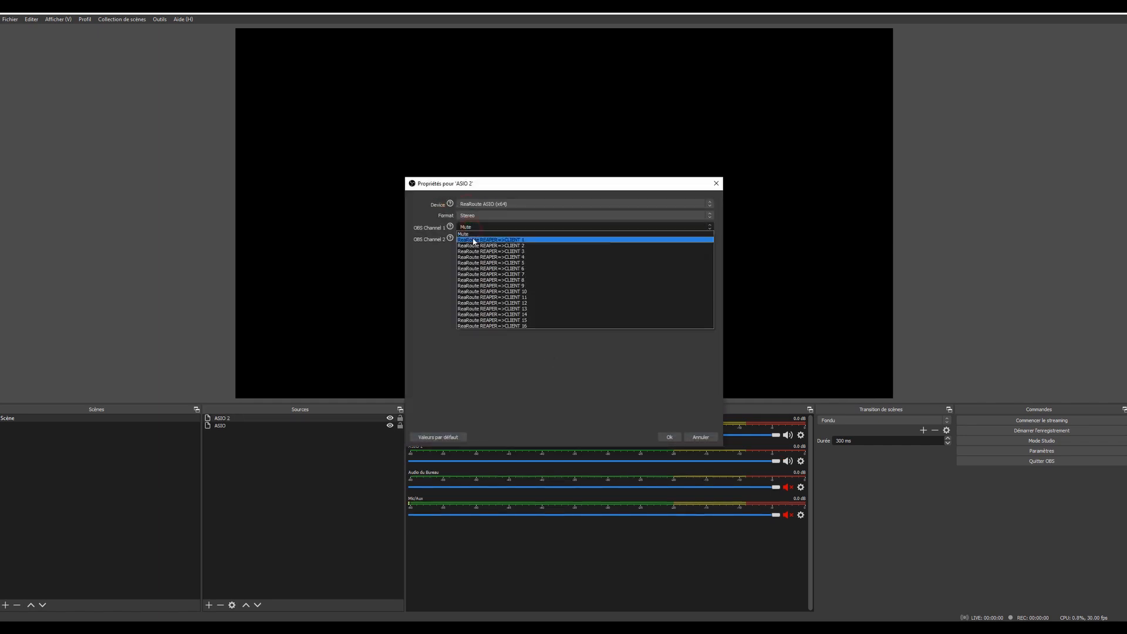
left_click(476, 251)
left_click(485, 238)
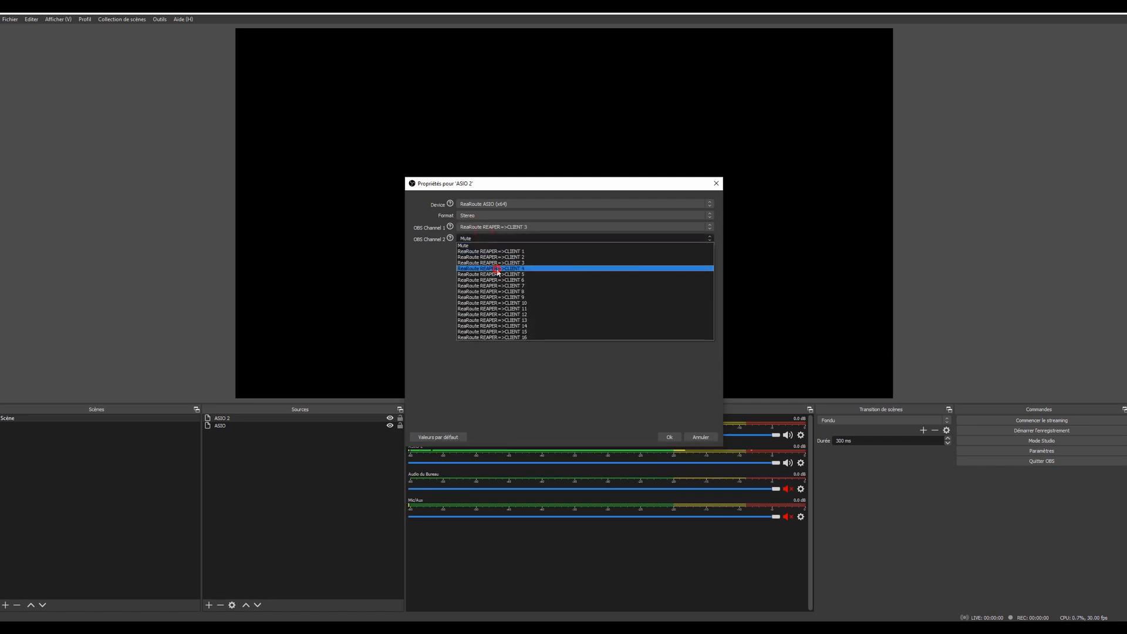
left_click(493, 268)
left_click(670, 437)
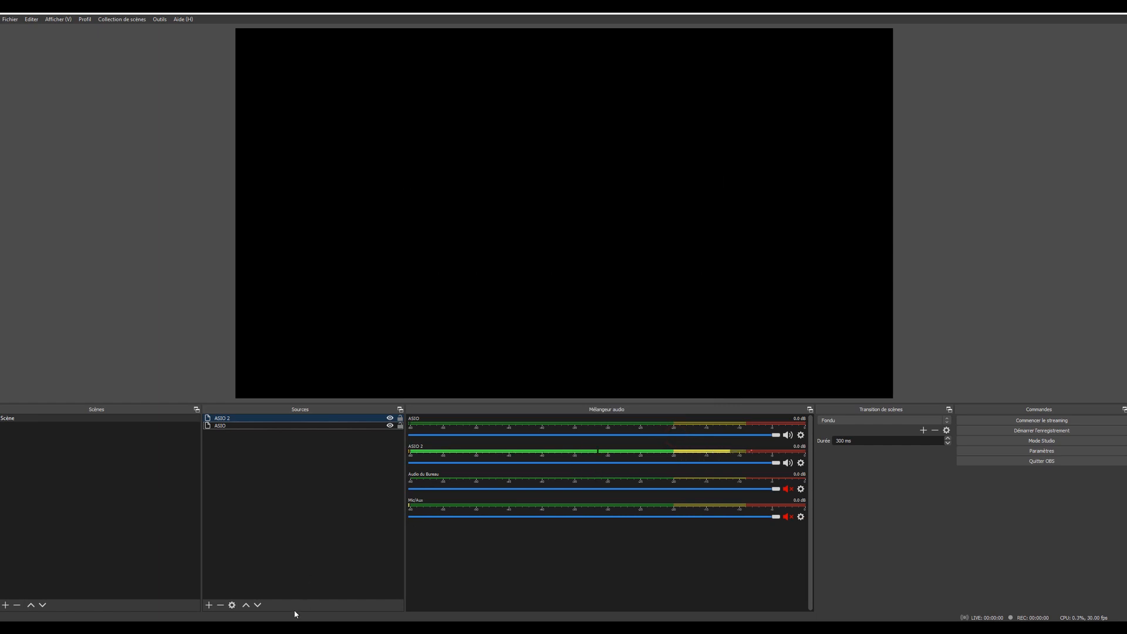
Step: Start the drum loop in REAPER and return to OBS Studio to examine the ASIO and ASIO 2 meters
left_click(310, 628)
key("space")
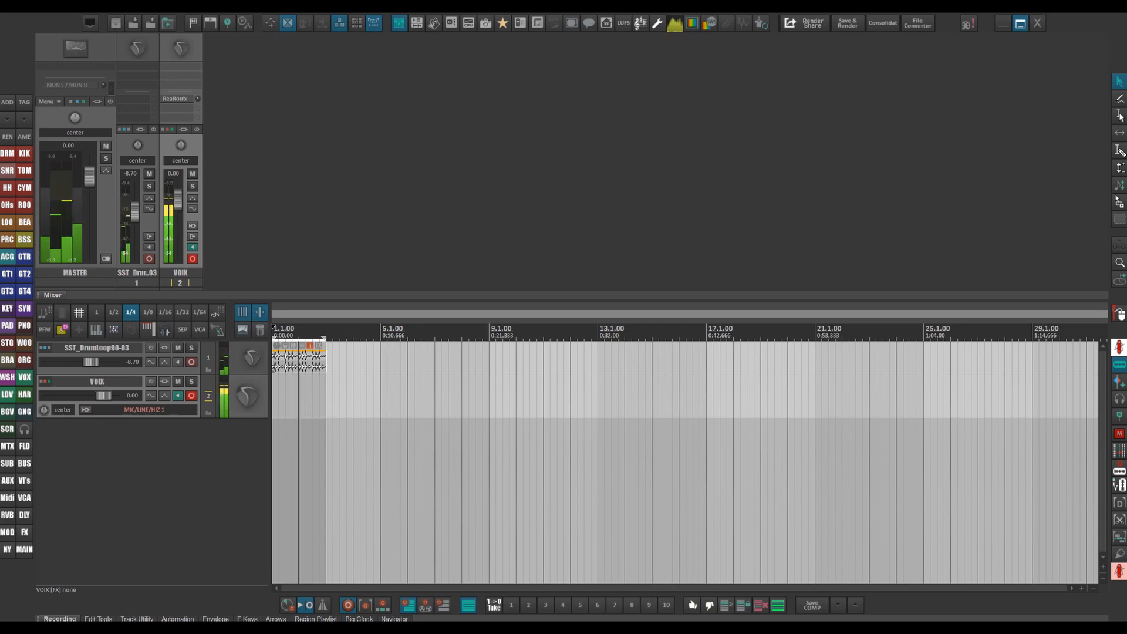
left_click(116, 624)
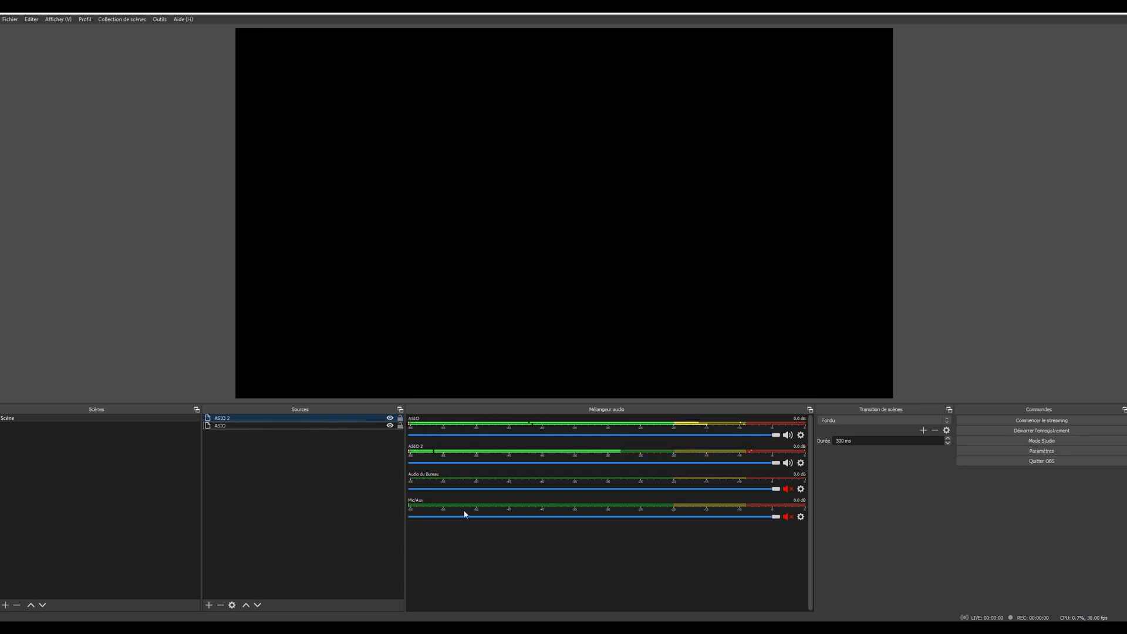
Step: Switch to REAPER and delete the ReaRoute 1 / ReaRoute 2 hardware output from the master track
left_click(497, 623)
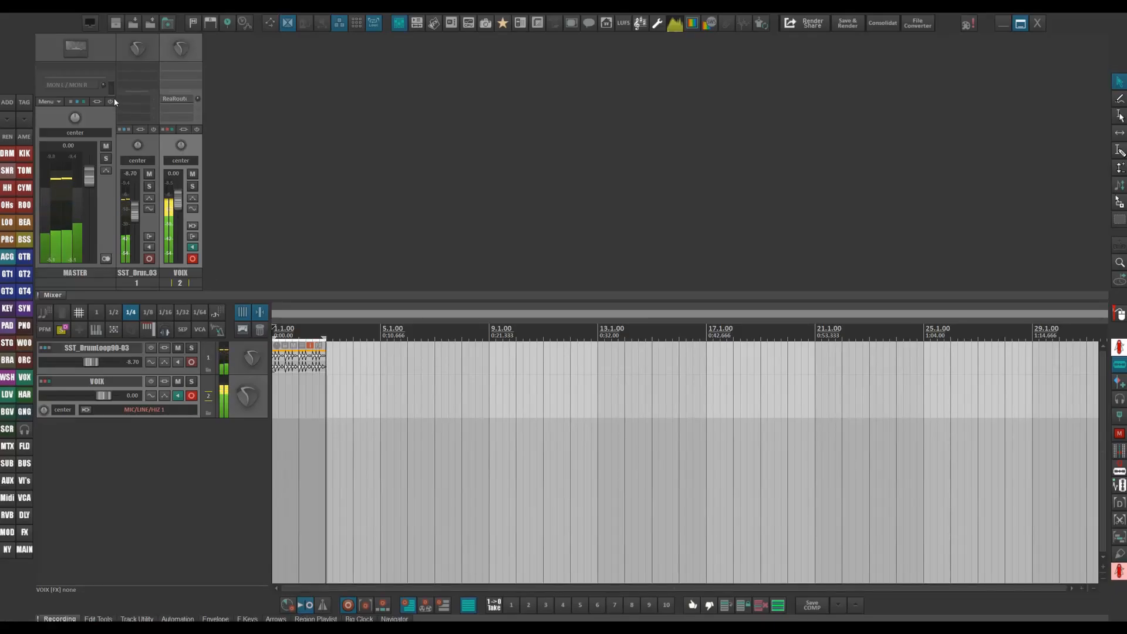
left_click(97, 102)
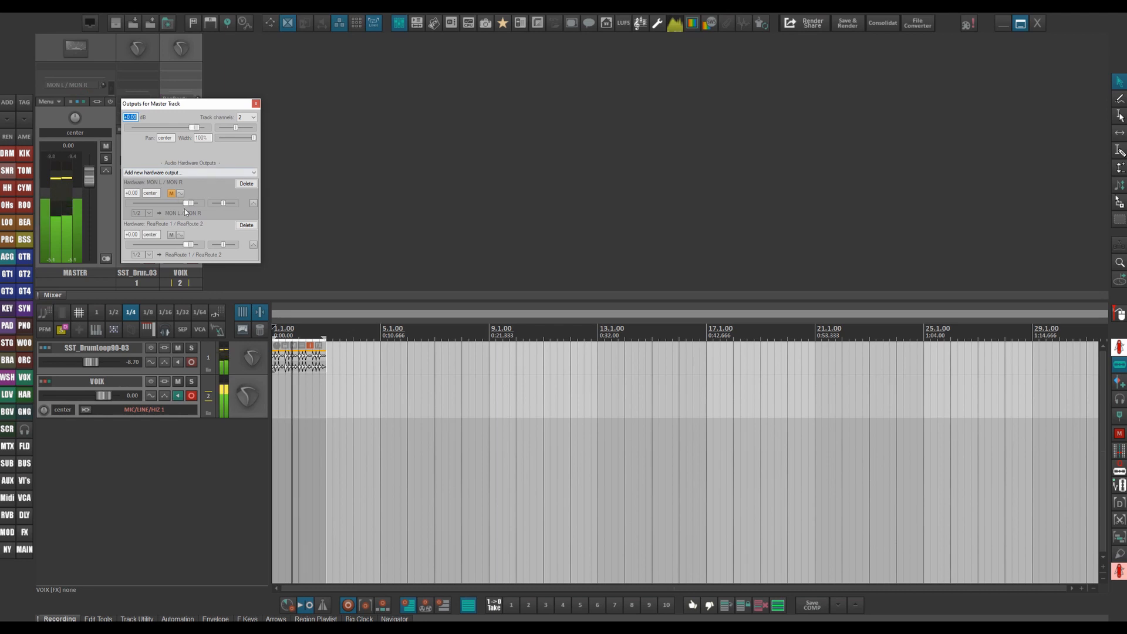
left_click(251, 228)
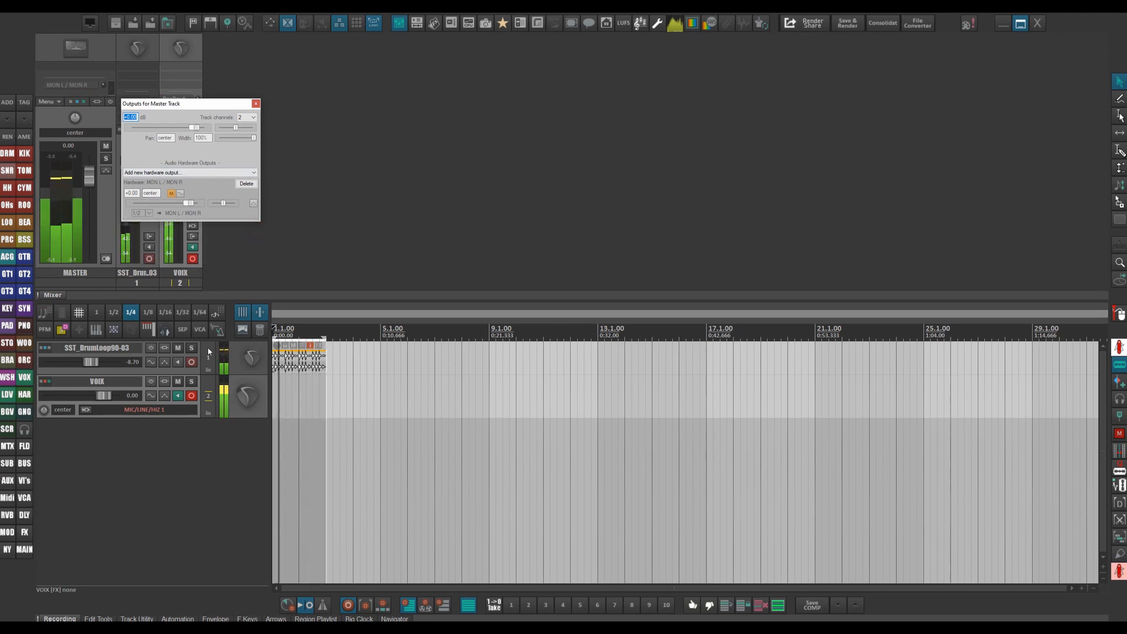
left_click(256, 103)
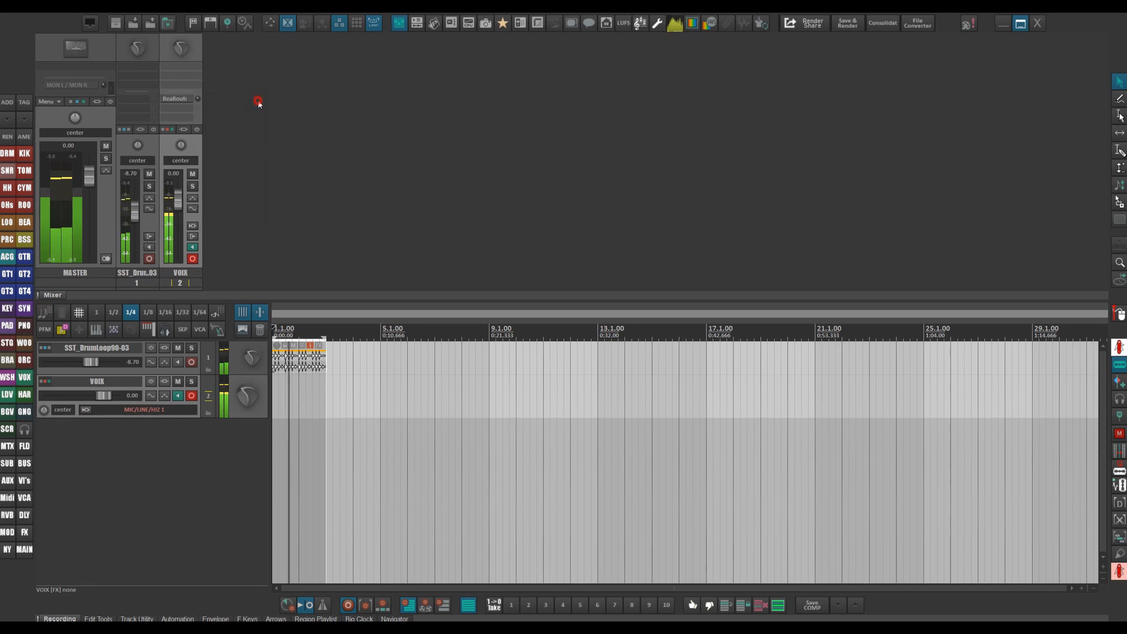
Step: Disable the master send on the SST_DrumLoop90-03 track and add a ReaRoute 1 / ReaRoute 2 hardware output
left_click(45, 347)
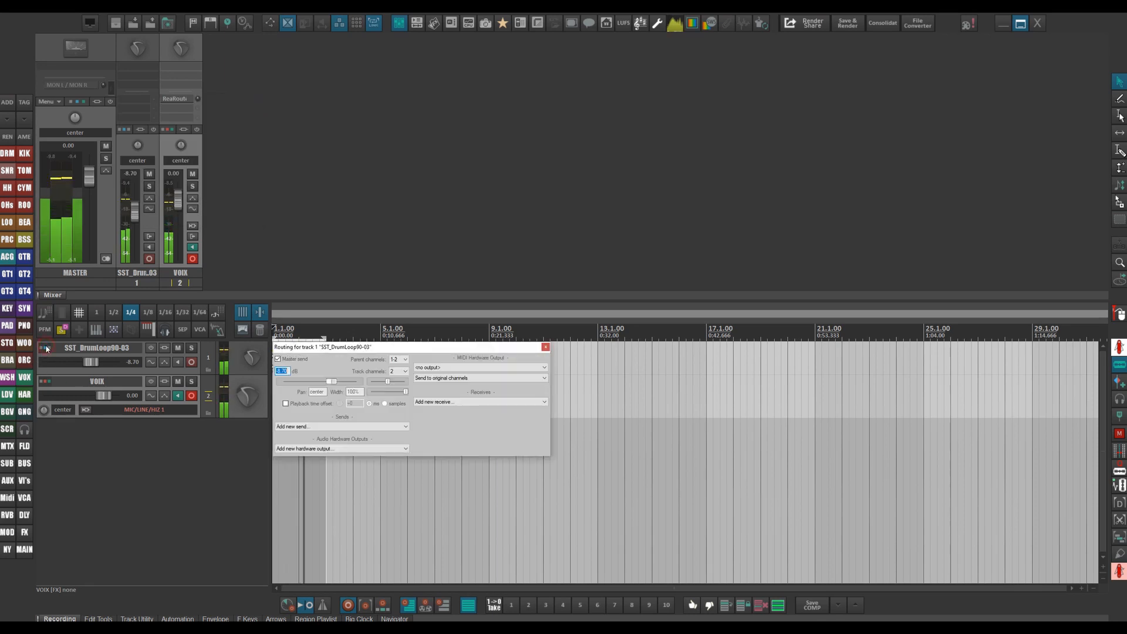
left_click(278, 359)
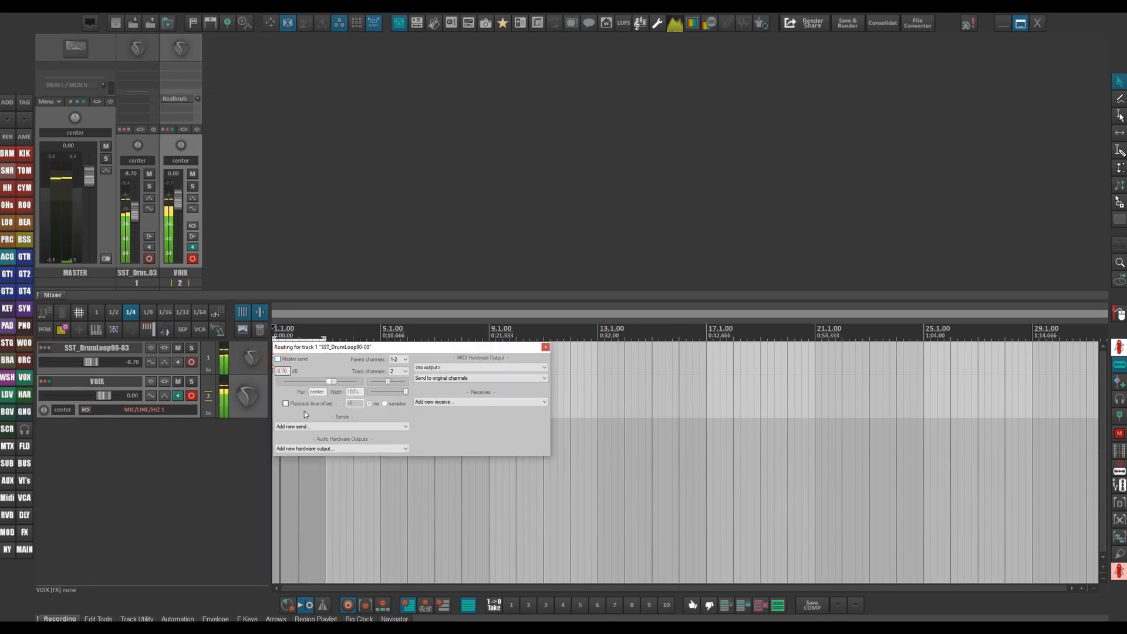
left_click(321, 450)
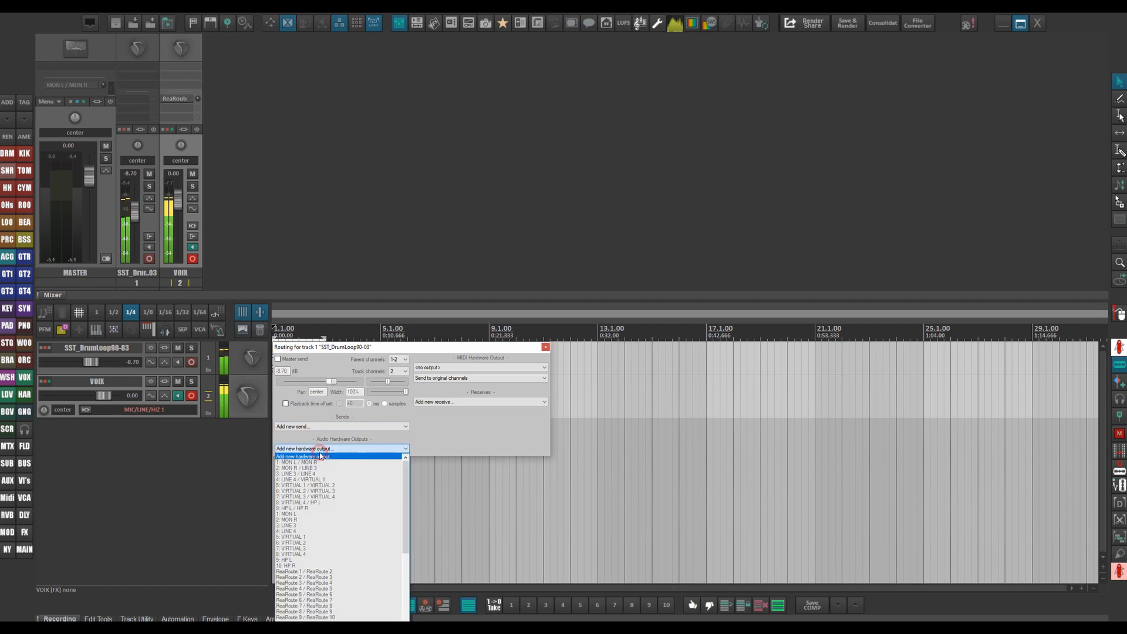
left_click(322, 572)
left_click(546, 347)
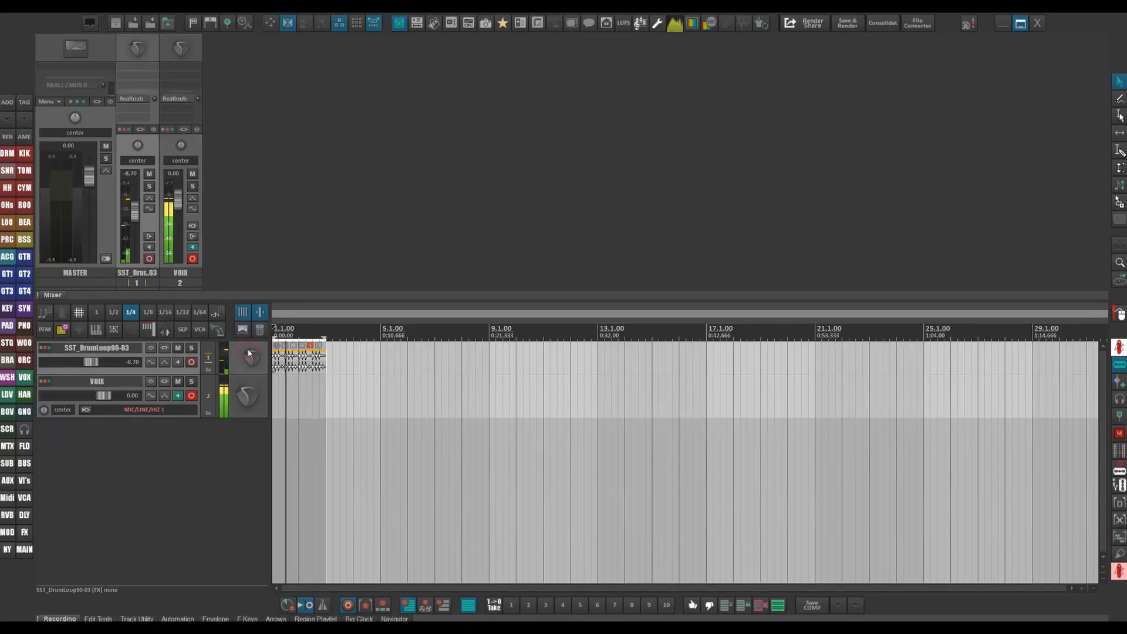
Step: Add the SST_DrumLoop90-07.wav loop from the Media Explorer at the project start on a new track
double_click(212, 450)
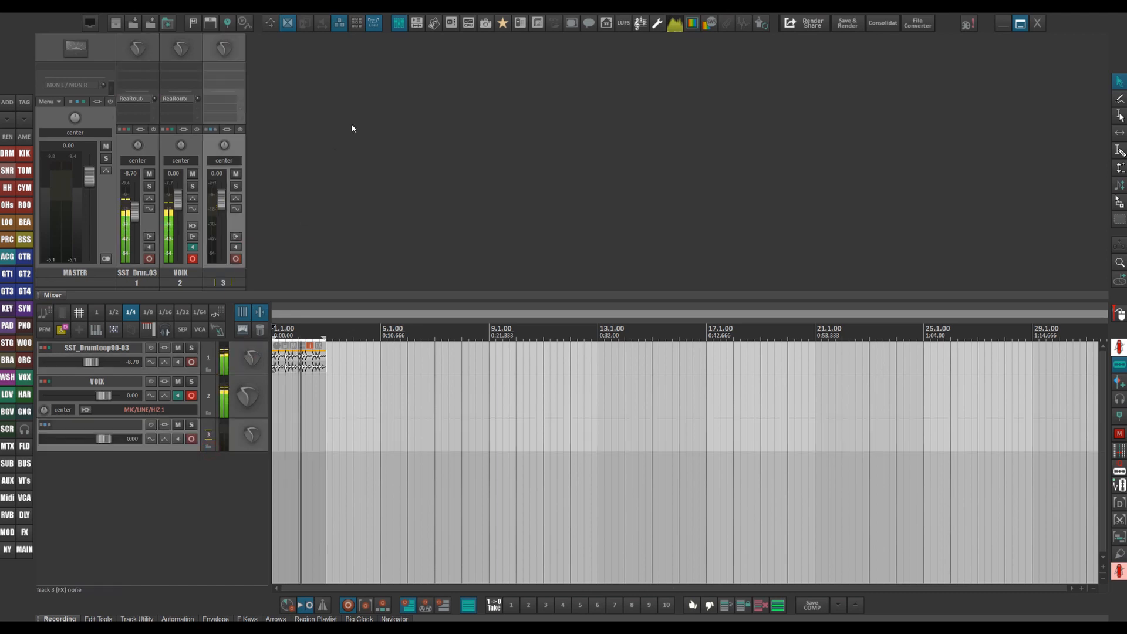
left_click(417, 23)
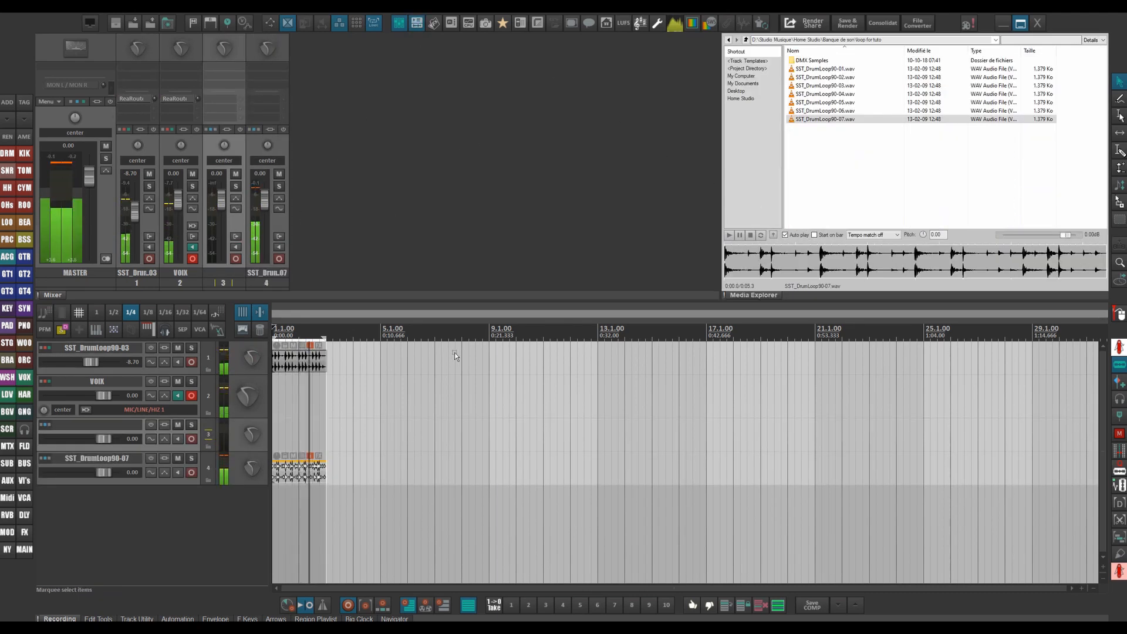
key("ctrl+alt+x")
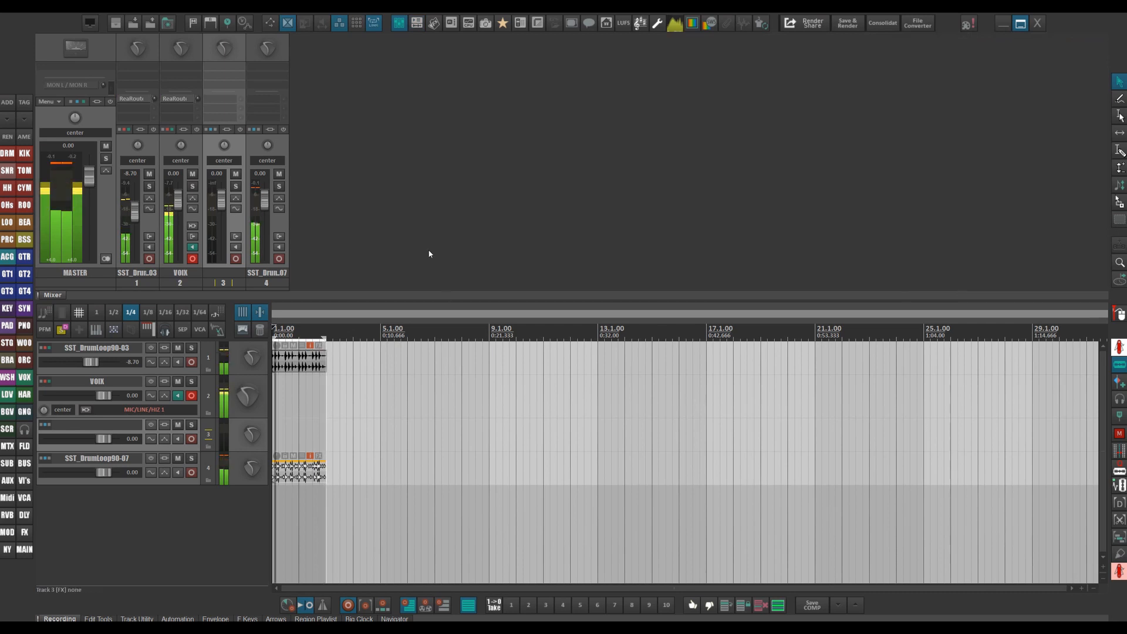
Step: Delete the empty track above SST_DrumLoop90-07 and lower that loop track's volume to -7.79 dB
key("ctrl+m")
key("ctrl+m")
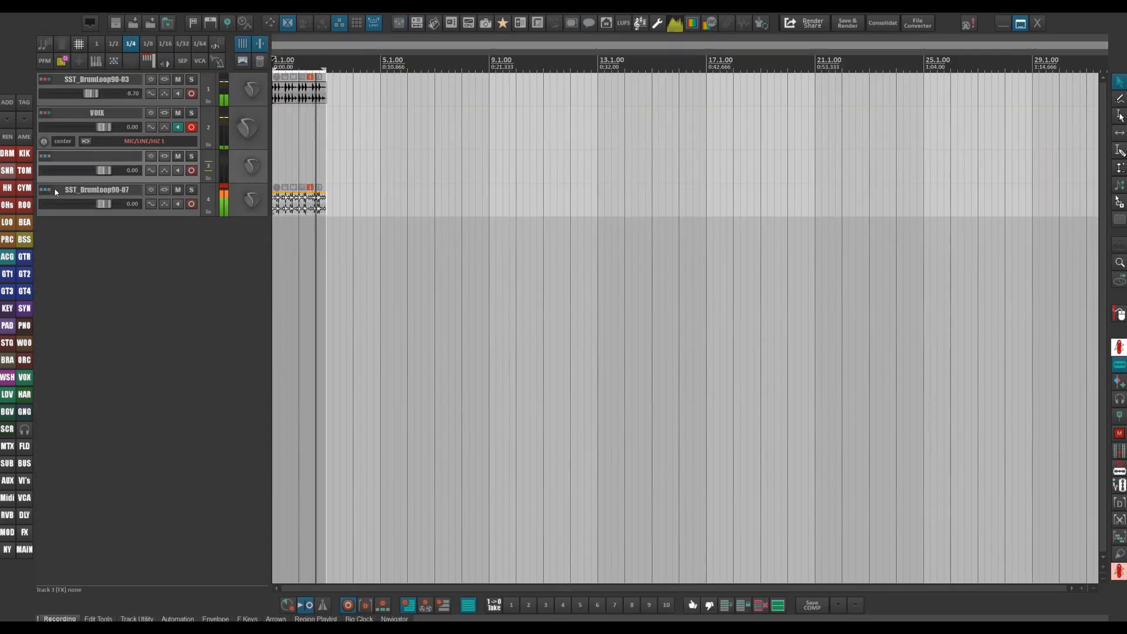
key("Delete")
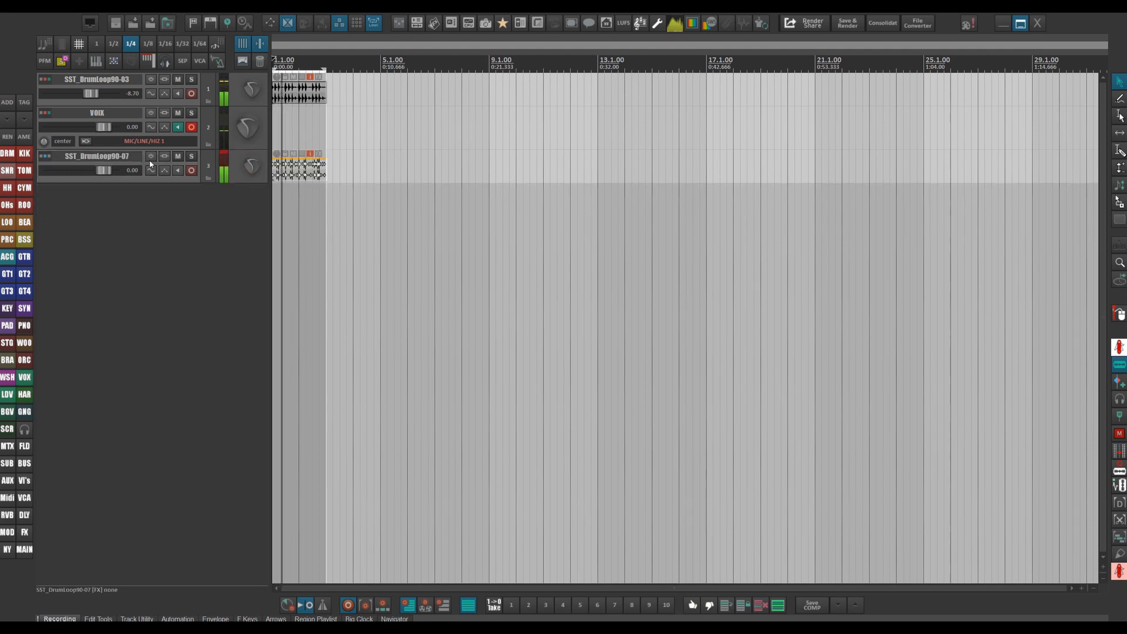
left_click_drag(104, 170, 92, 171)
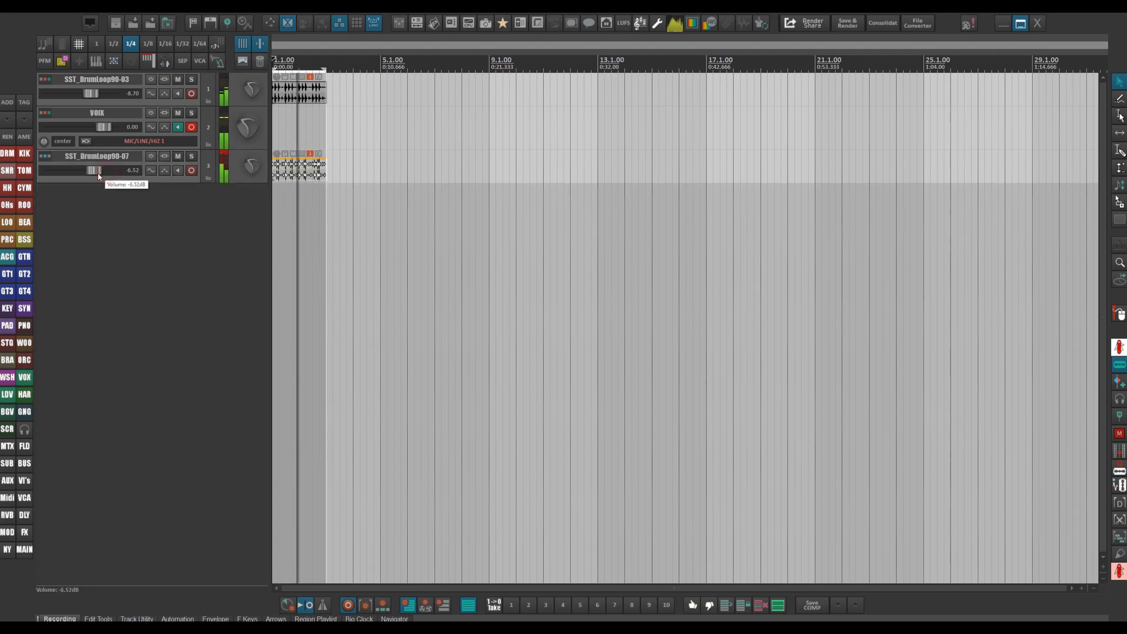
Step: Disable the master send on the SST_DrumLoop90-07 track and add a ReaRoute 5 / ReaRoute 6 hardware output
left_click(45, 157)
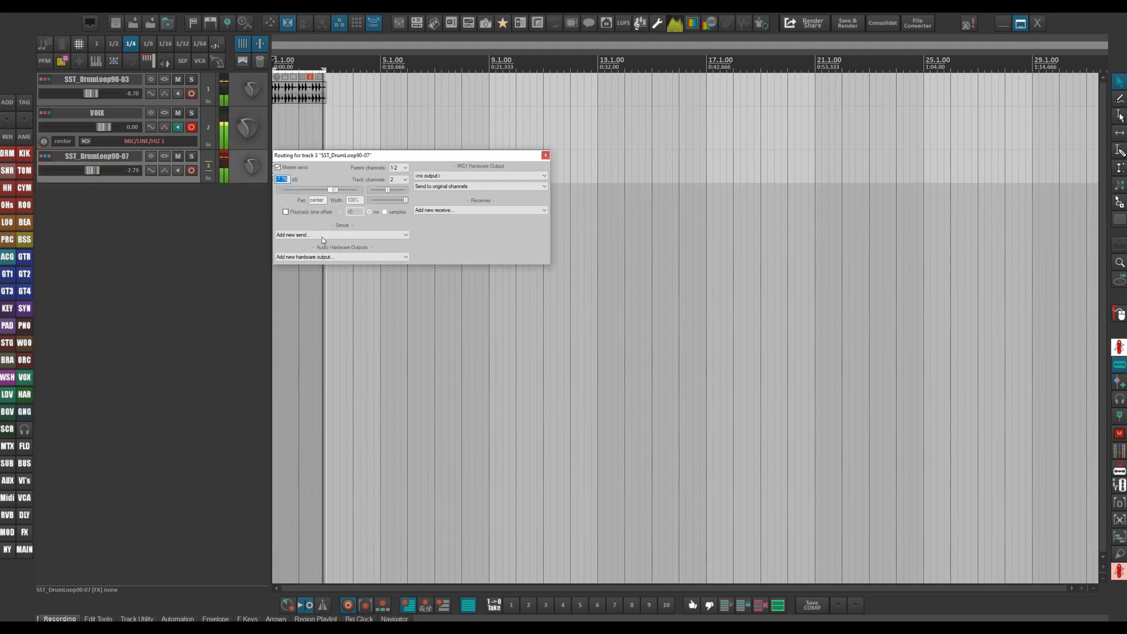
left_click(279, 167)
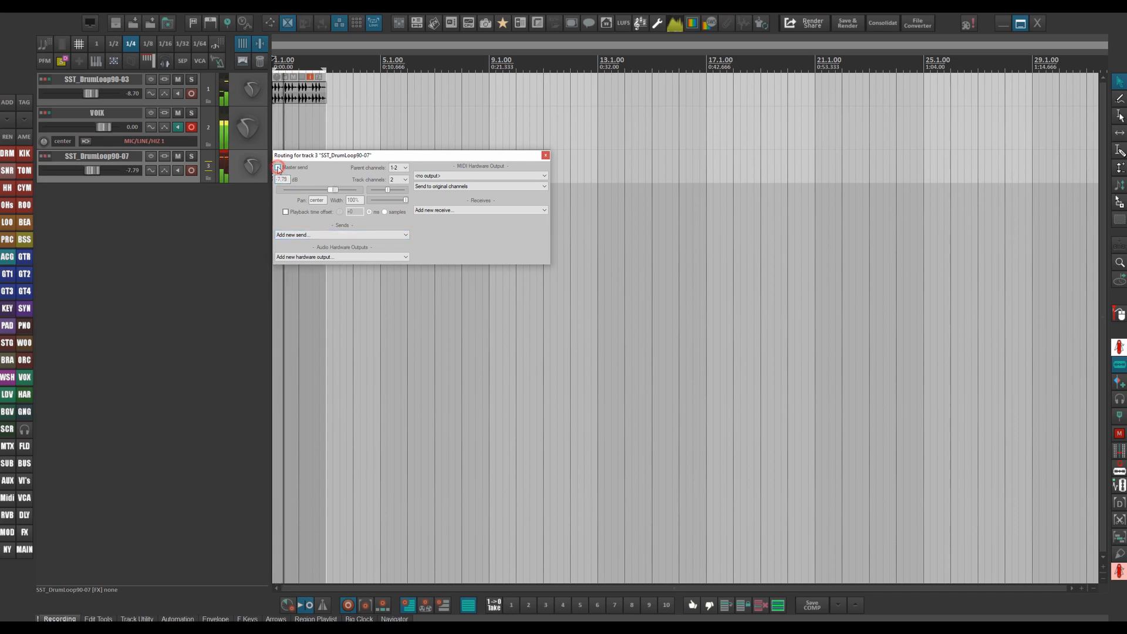
left_click(334, 257)
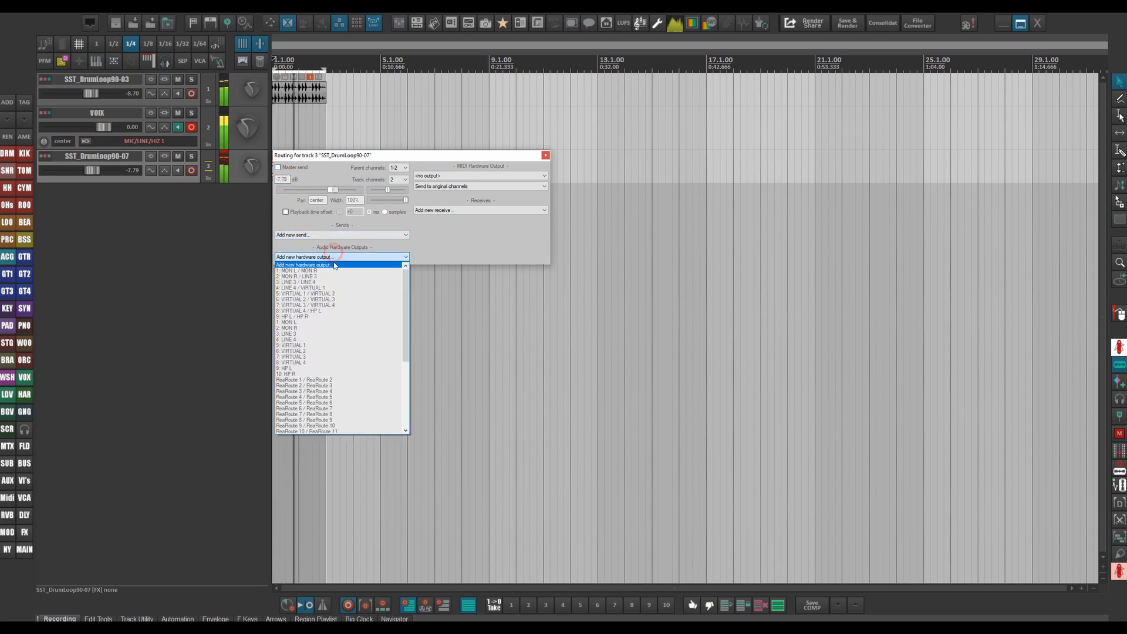
left_click(318, 403)
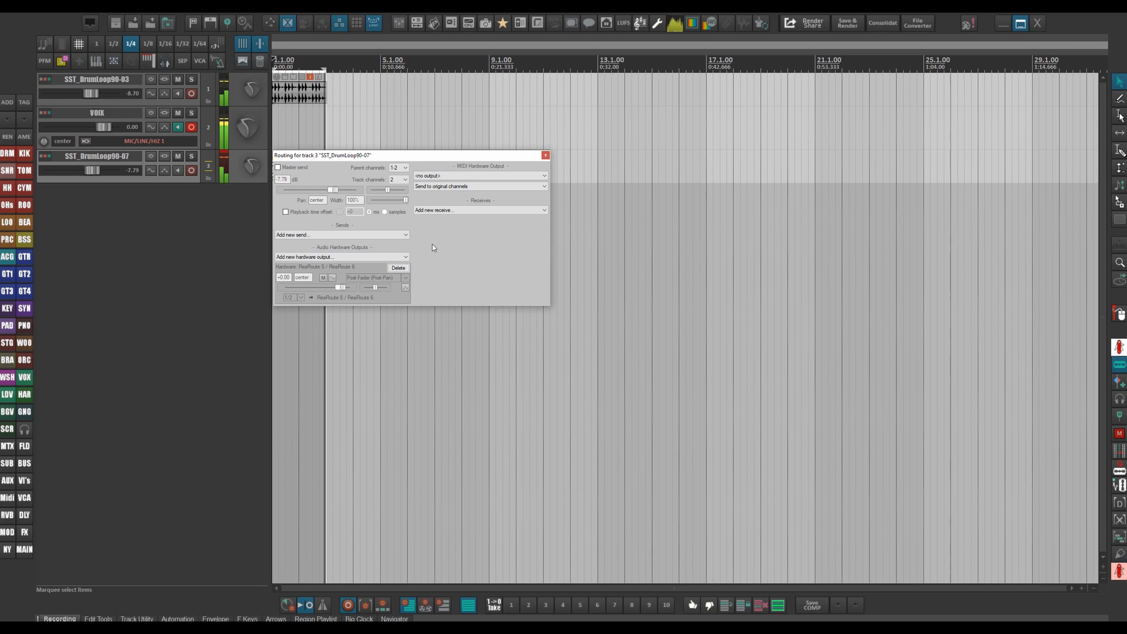
left_click(546, 156)
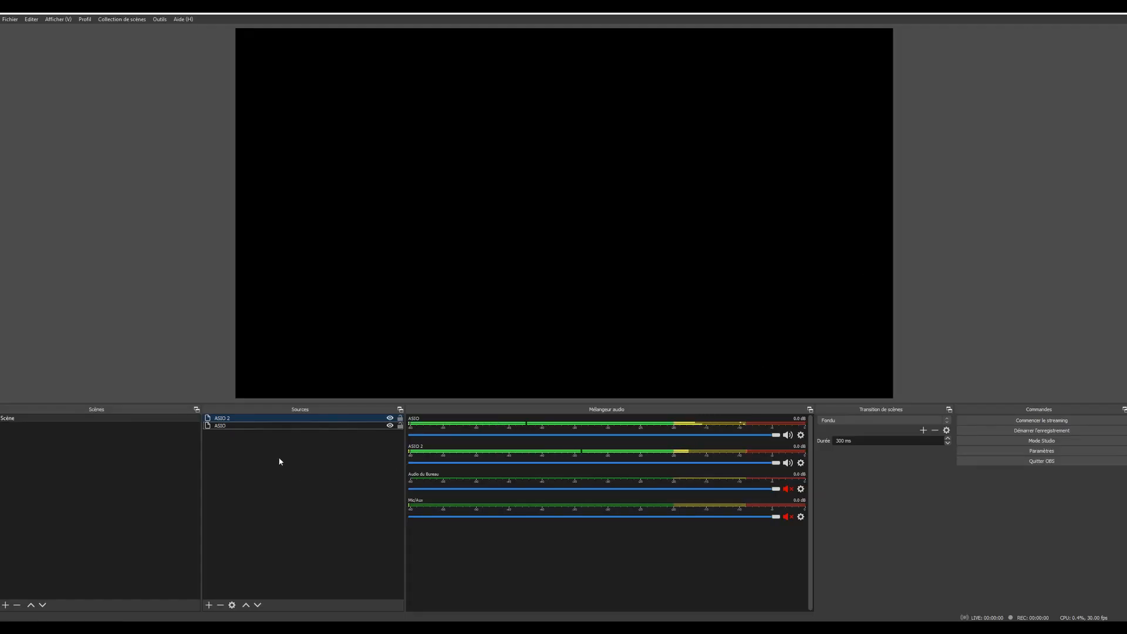
Step: In OBS Studio, add a third visible ASIO source to the scene, keeping the name ASIO 3
right_click(280, 453)
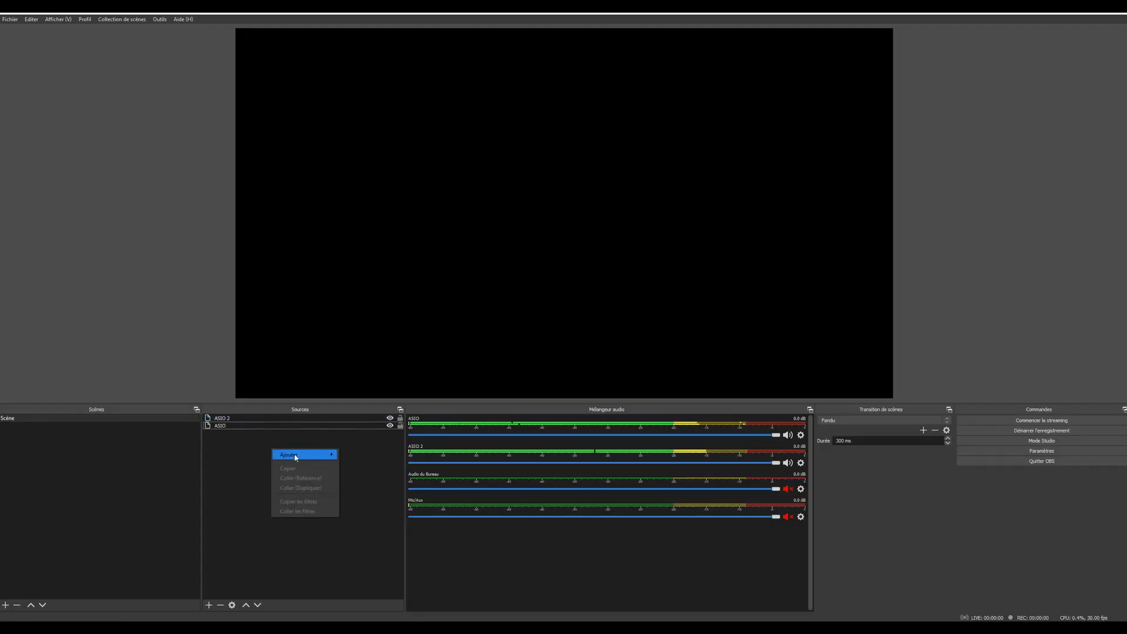
mouse_move(295, 457)
left_click(353, 458)
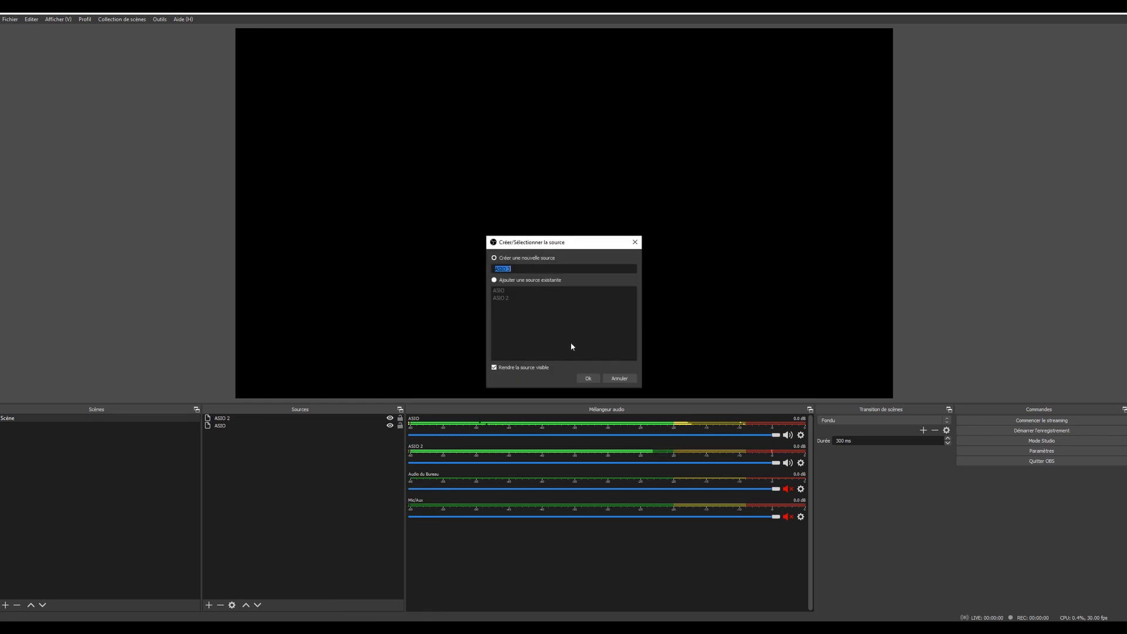
left_click(589, 378)
Step: Set ASIO 3 to the ReaRoute ASIO (x64) device, with OBS channels 1 and 2 receiving ReaRoute REAPER=>CLIENT 5 and 6
left_click(488, 204)
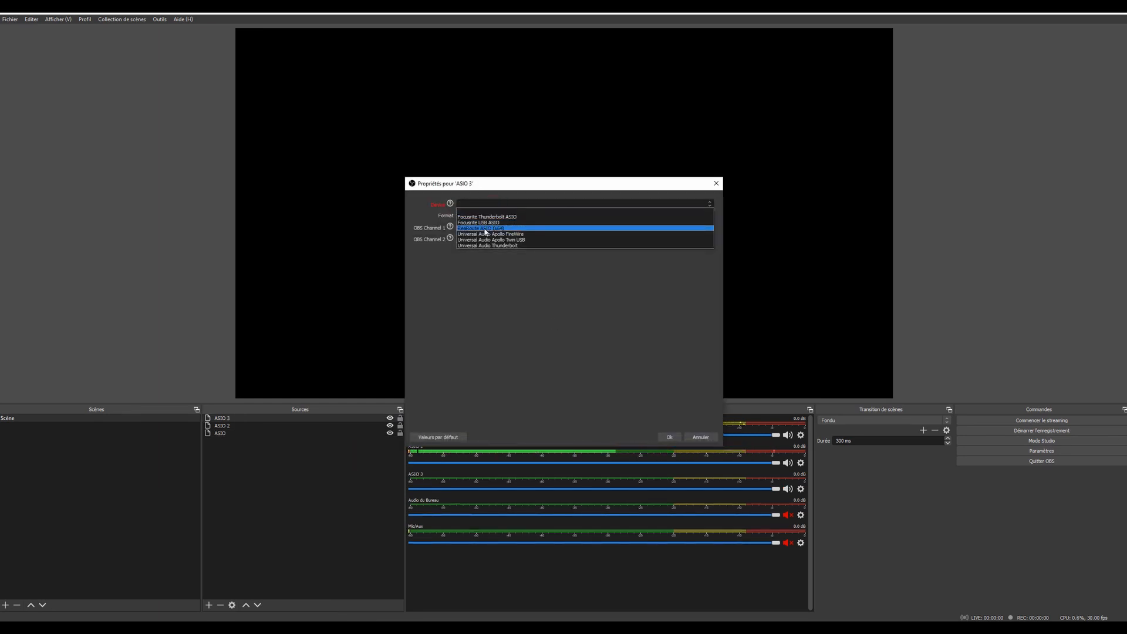
left_click(485, 228)
left_click(484, 228)
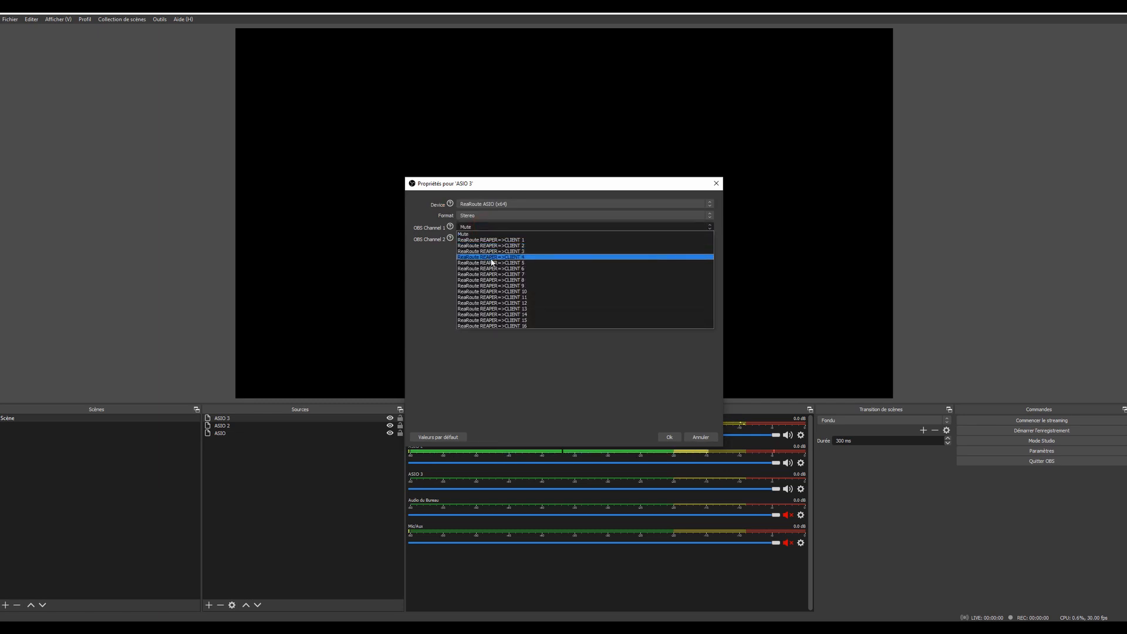
left_click(492, 263)
left_click(482, 239)
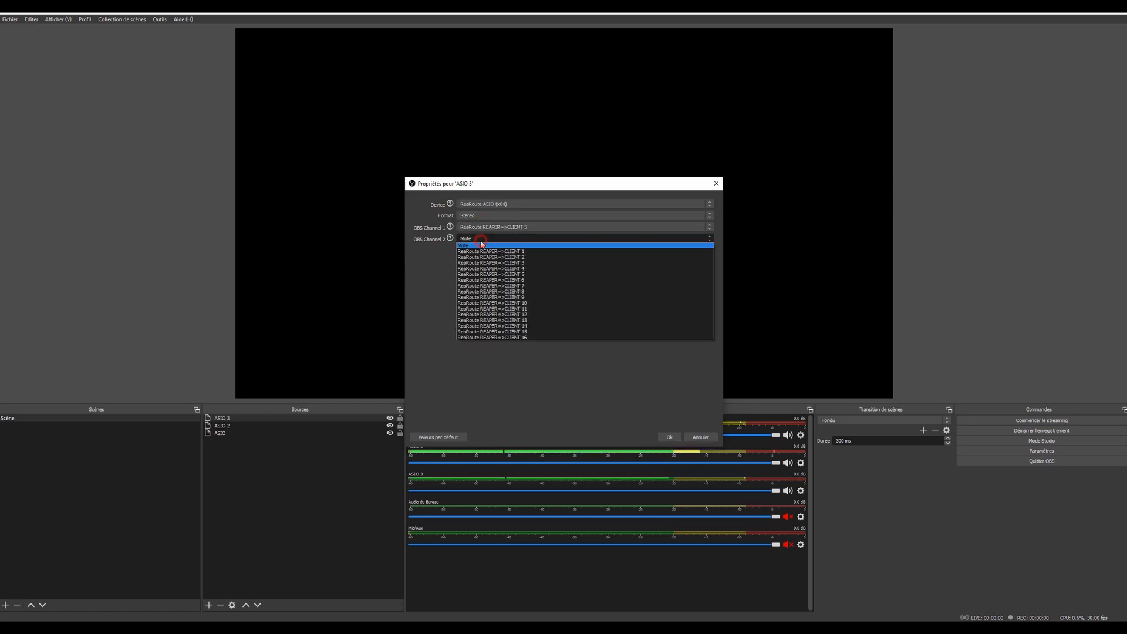
left_click(500, 281)
left_click(671, 439)
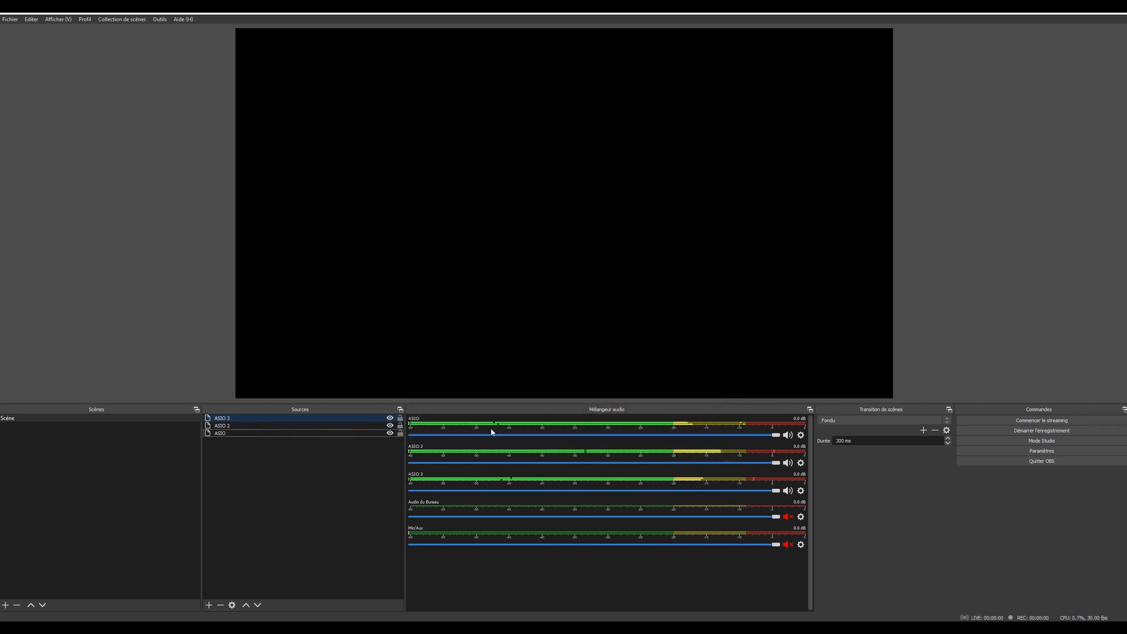
Step: Switch to REAPER, show the mixer, and review the master track's hardware outputs
left_click(499, 622)
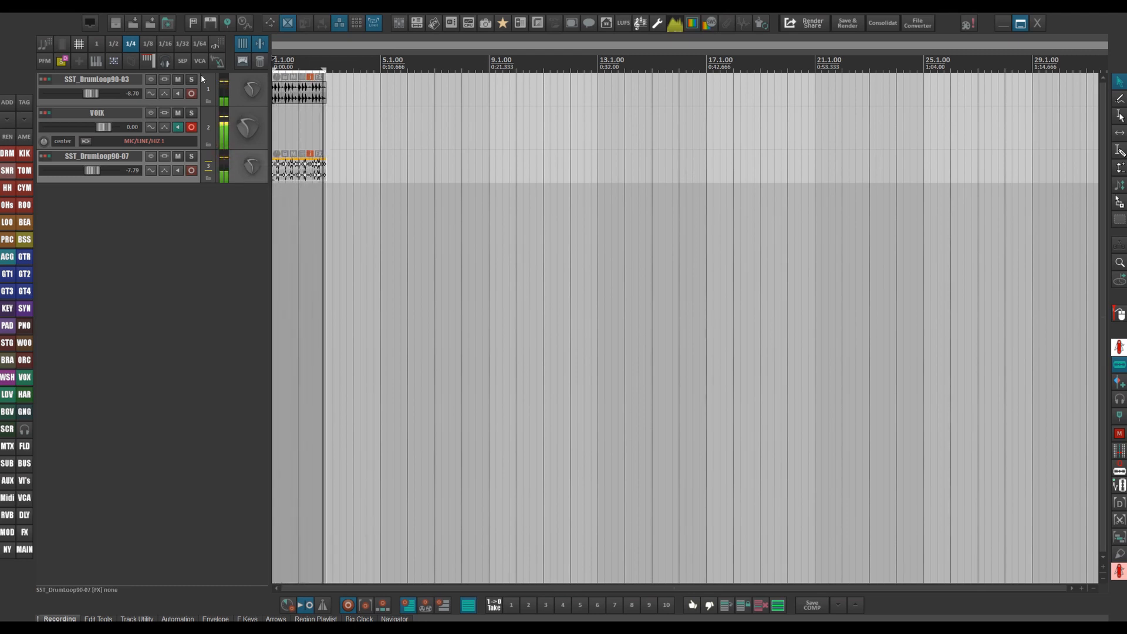
key("ctrl+m")
key("Delete")
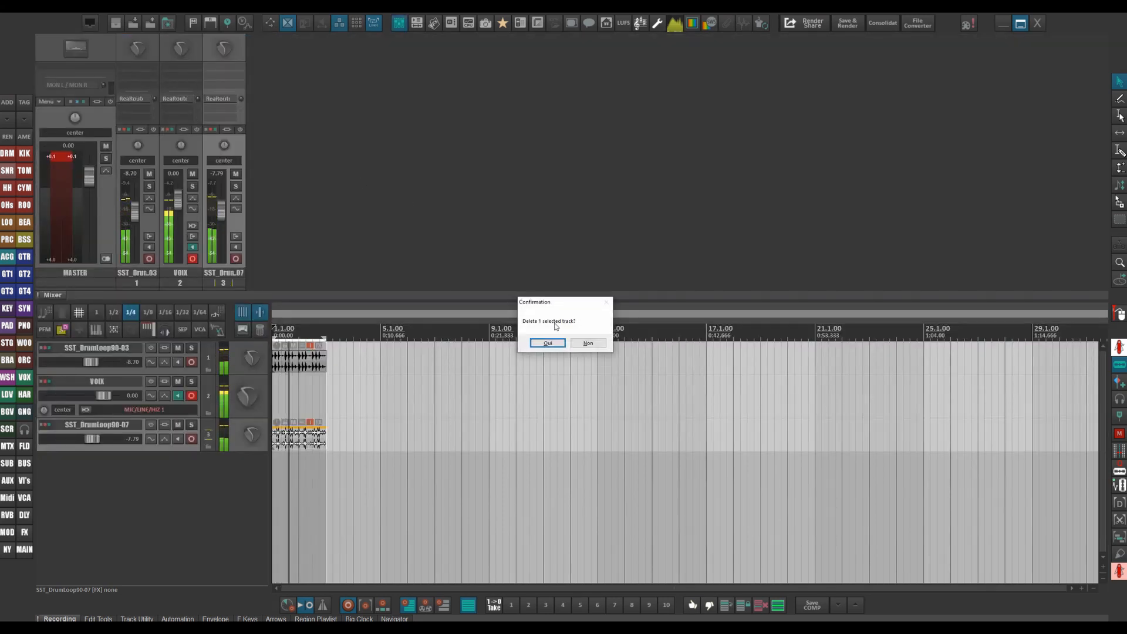
key("Escape")
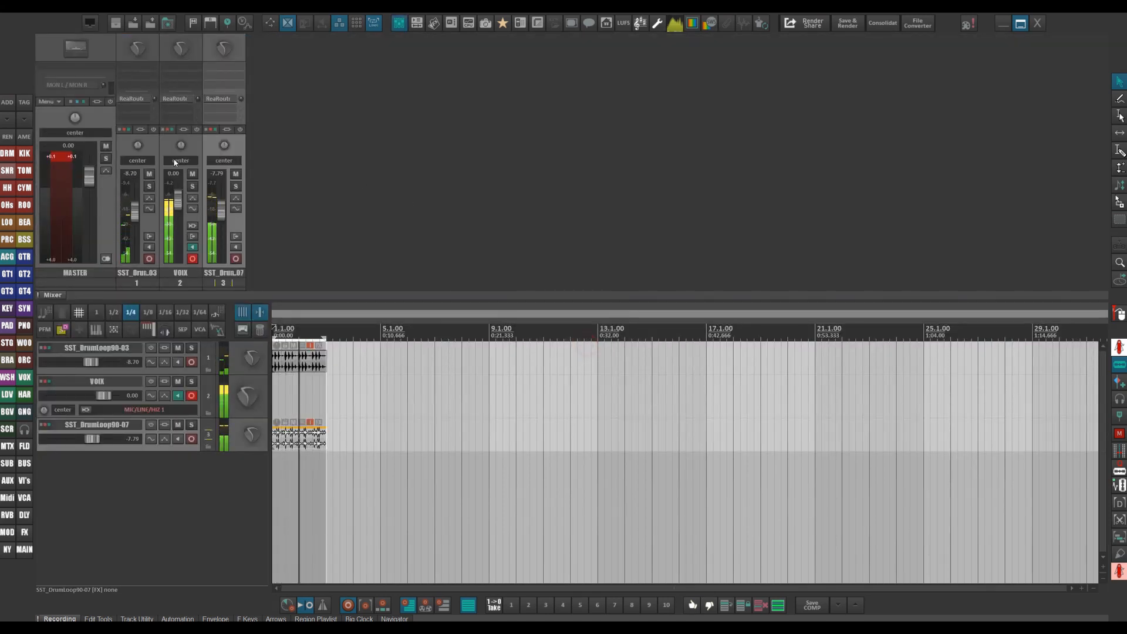
left_click(77, 103)
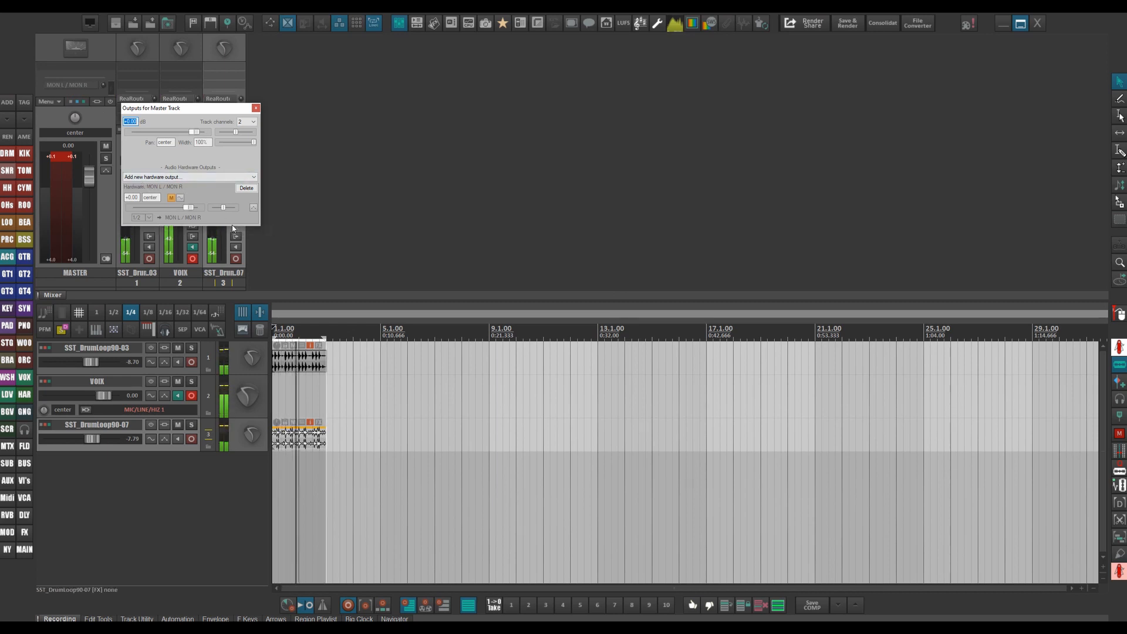
left_click(257, 108)
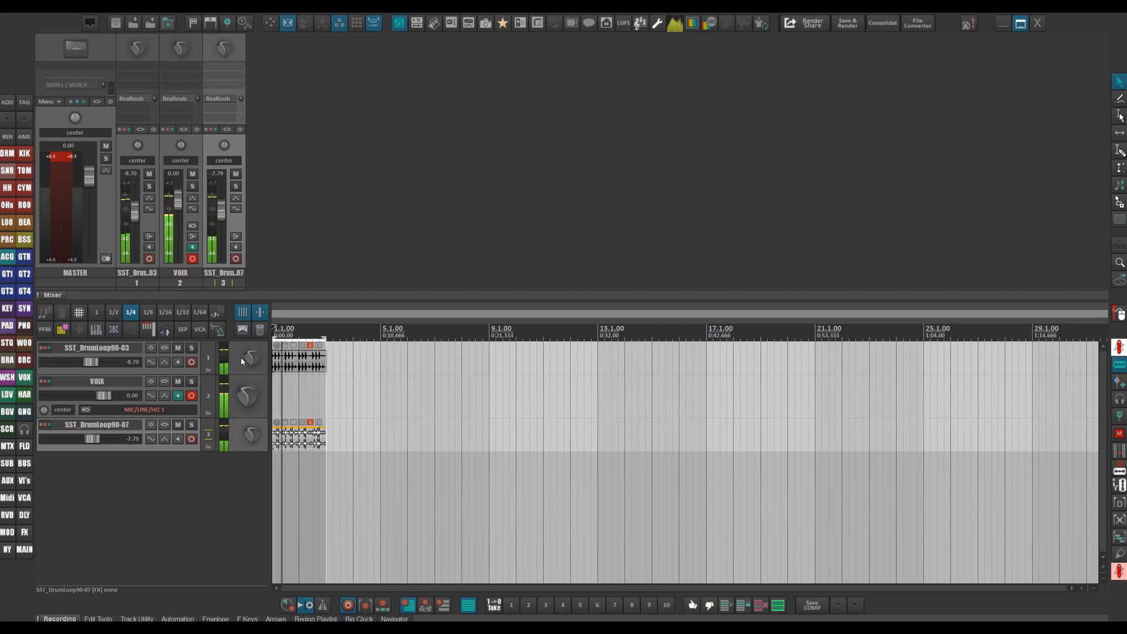
Step: Hide the mixer so that the tracks and timeline fill the workspace
key("ctrl+m")
key("ctrl+m")
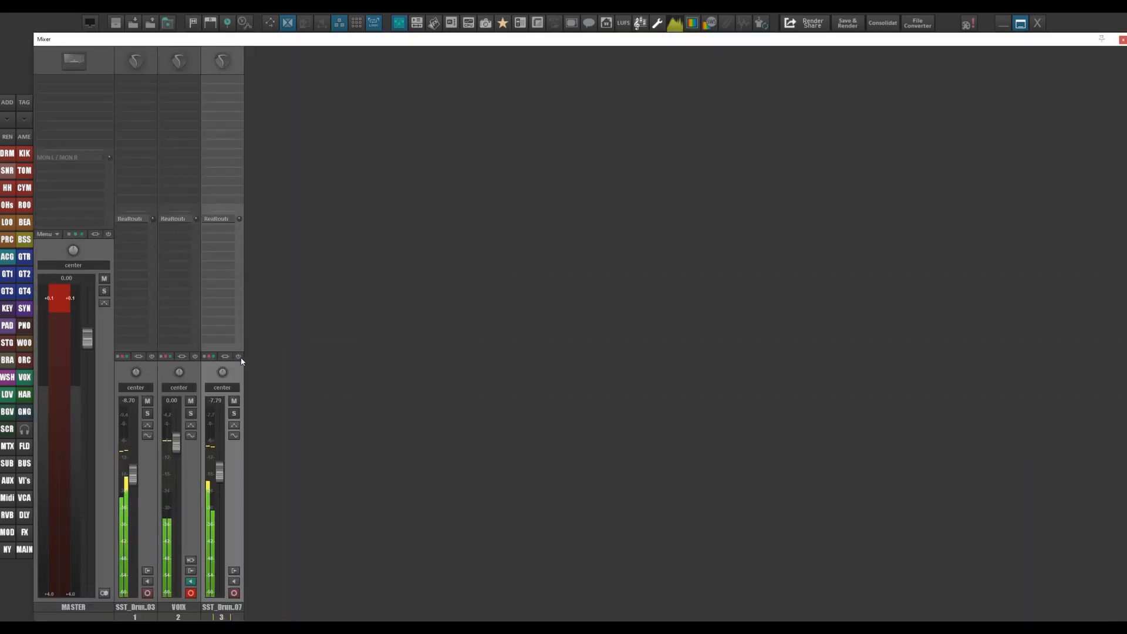
key("ctrl+m")
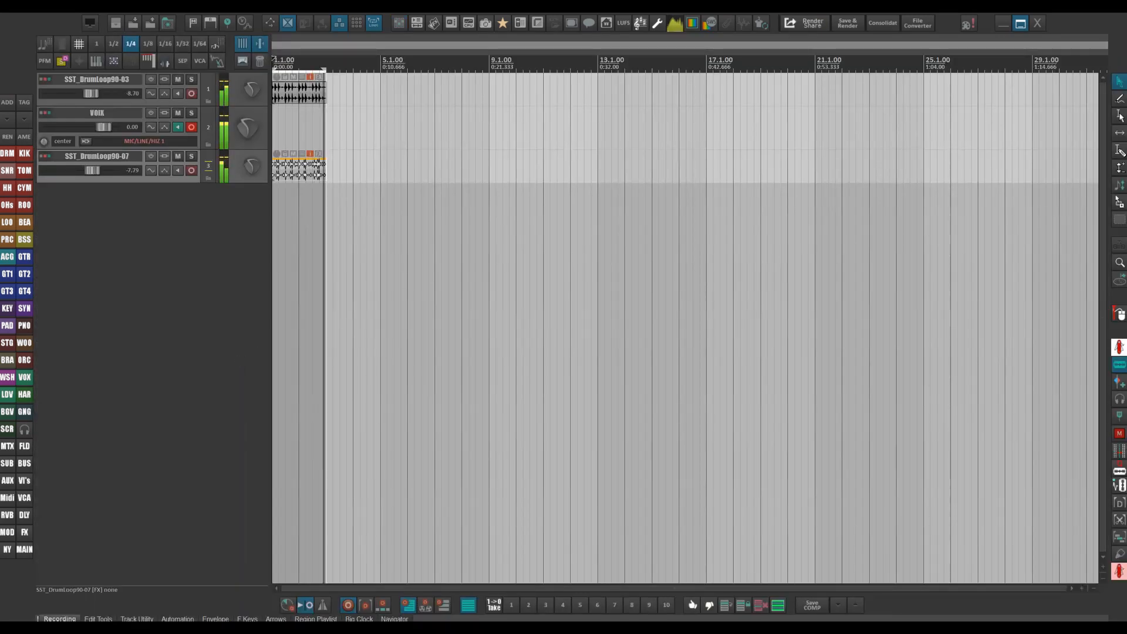